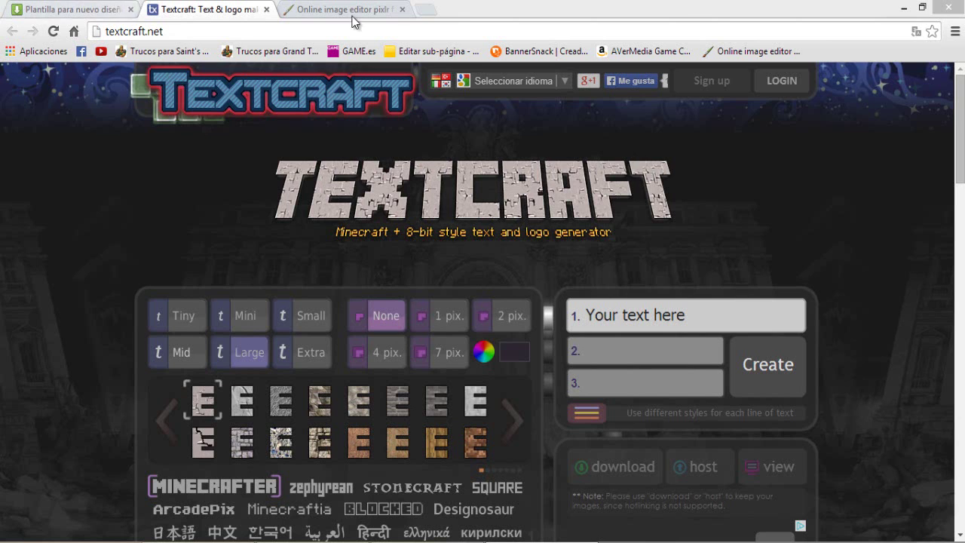
# Move the MediaFire 'Plantilla' template tab to the far right of the tab strip.
pyautogui.moveTo(68, 9); pyautogui.dragTo(339, 9)
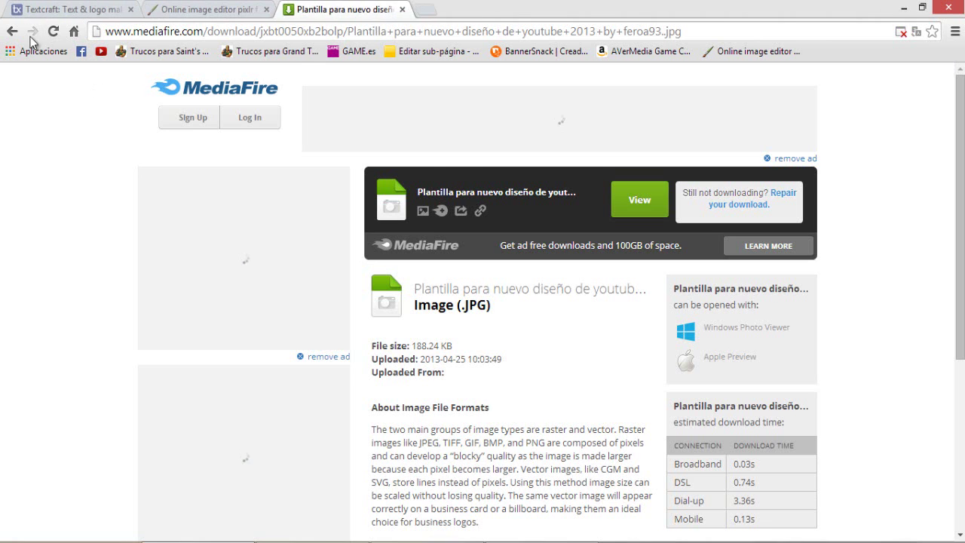
# Check the Pixlr Express and MediaFire template pages, then go back to the Textcraft generator.
pyautogui.hotkey('ctrl', '1')
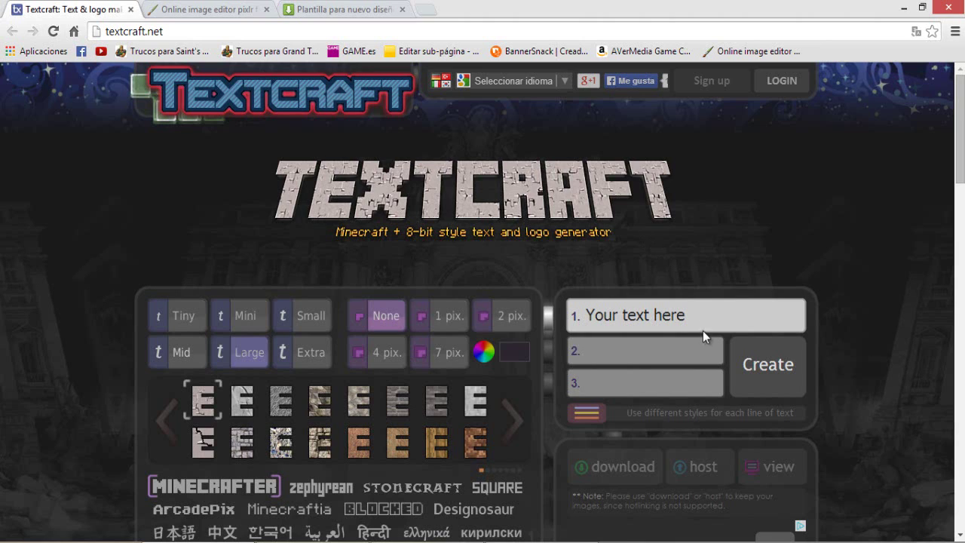
pyautogui.click(637, 326)
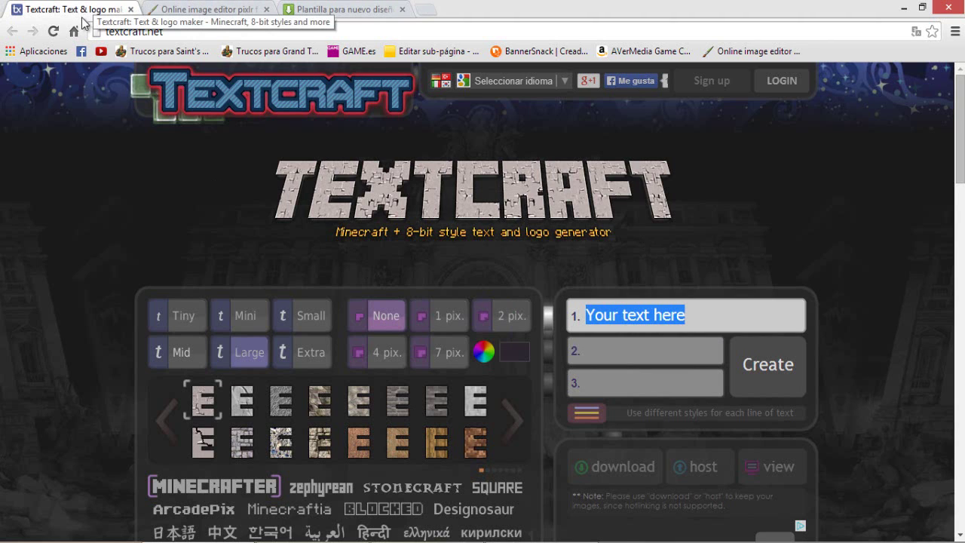
pyautogui.click(162, 7)
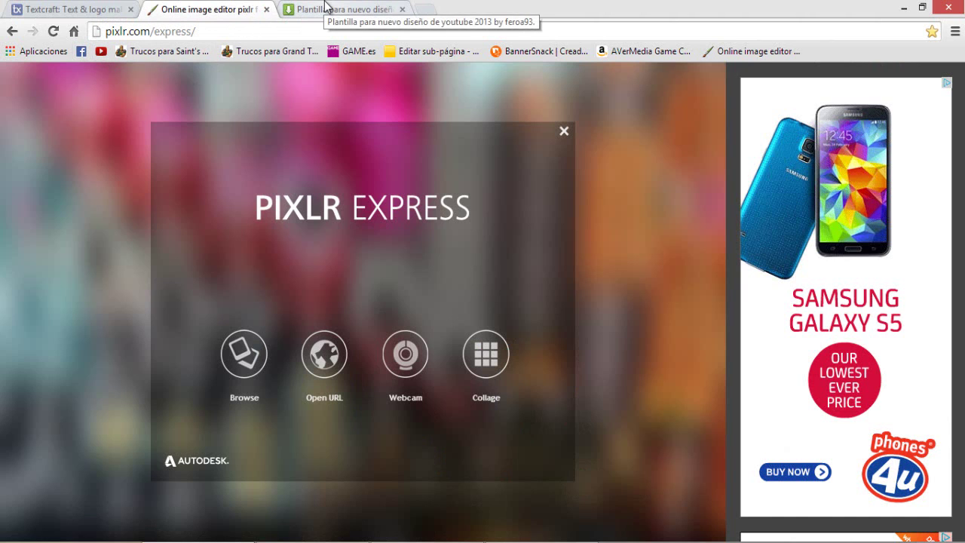
pyautogui.click(327, 7)
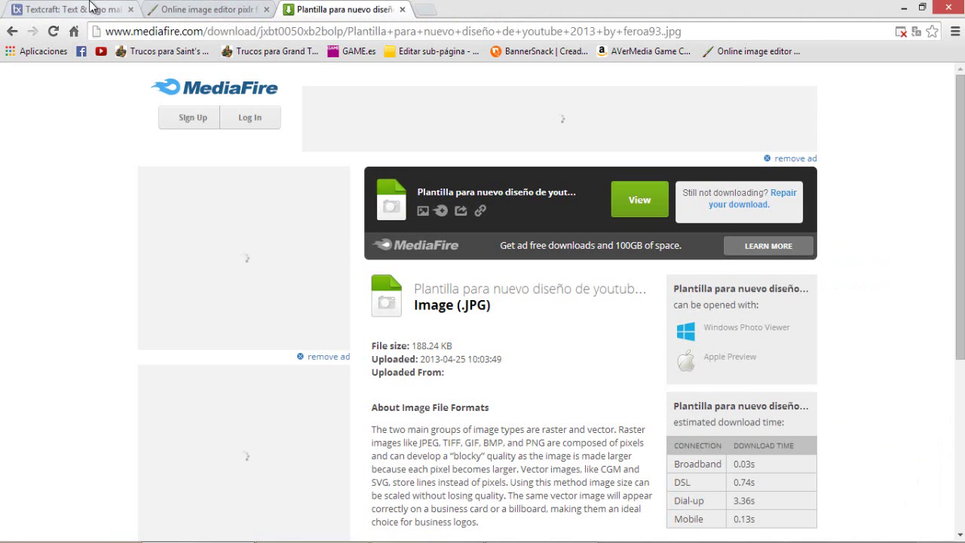
pyautogui.click(91, 7)
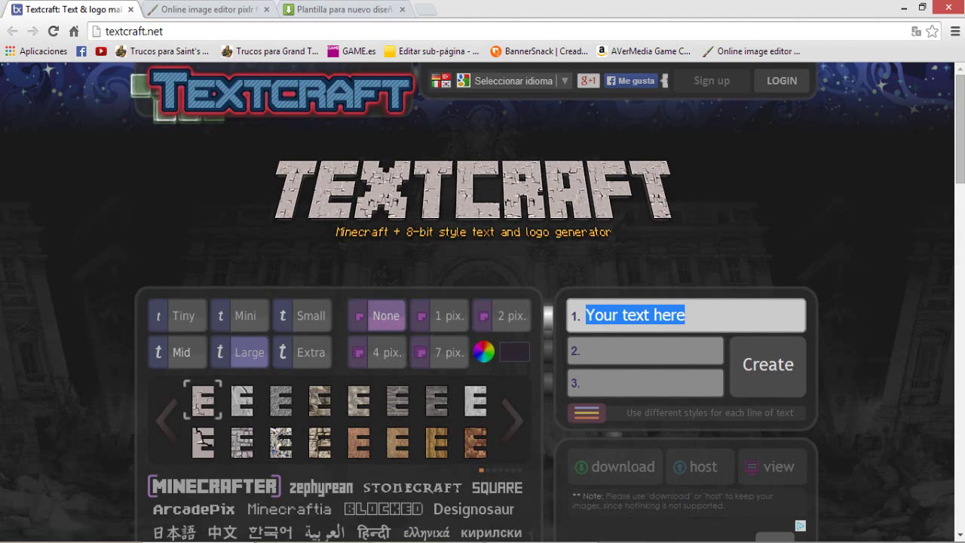
pyautogui.click(97, 539)
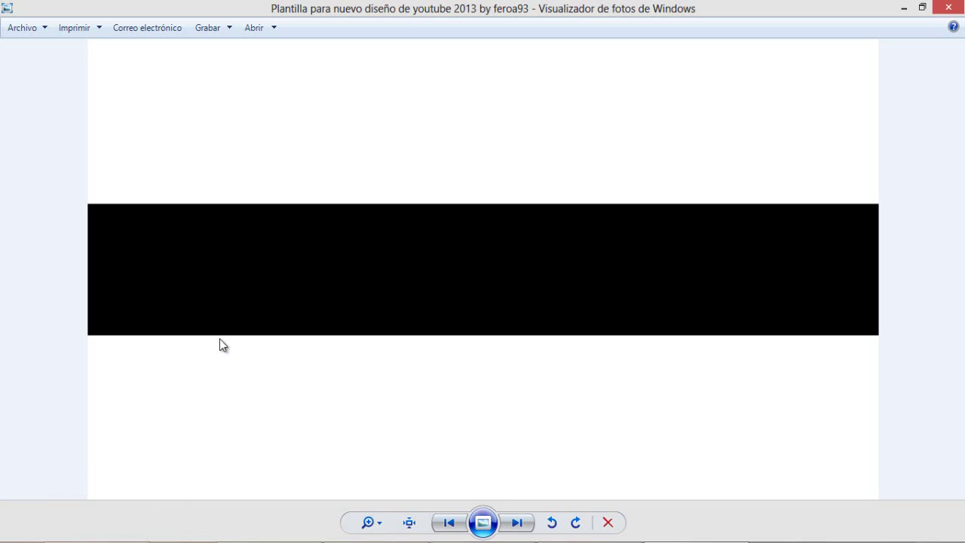
pyautogui.click(919, 8)
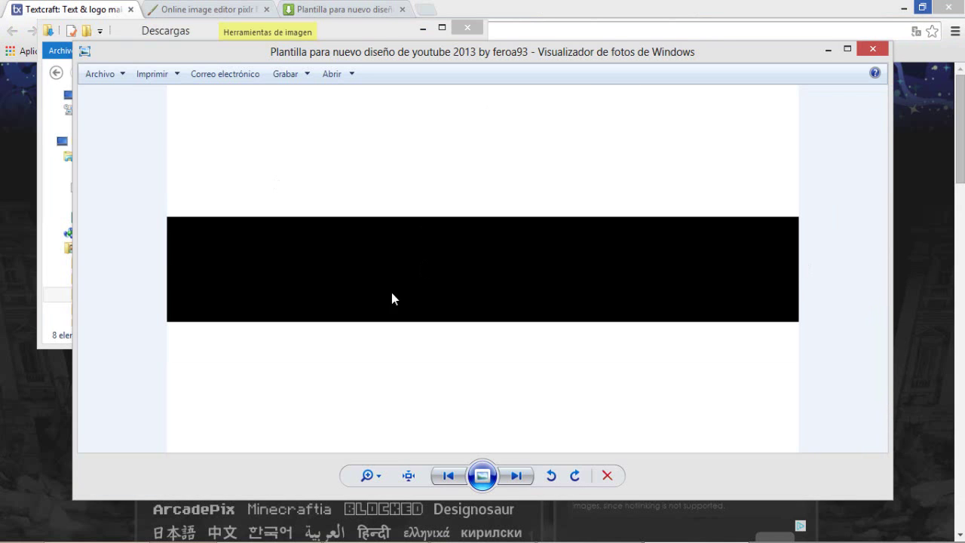
pyautogui.click(868, 51)
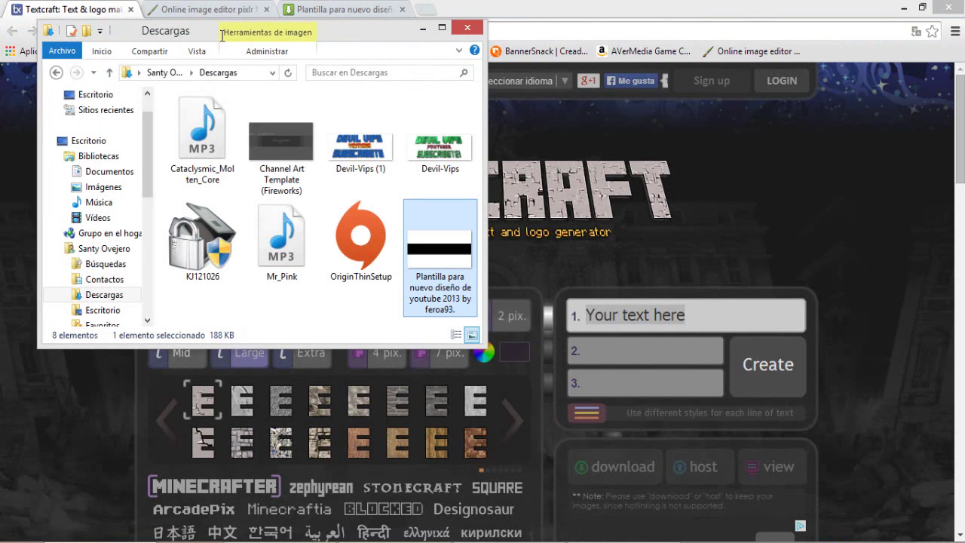
pyautogui.click(467, 28)
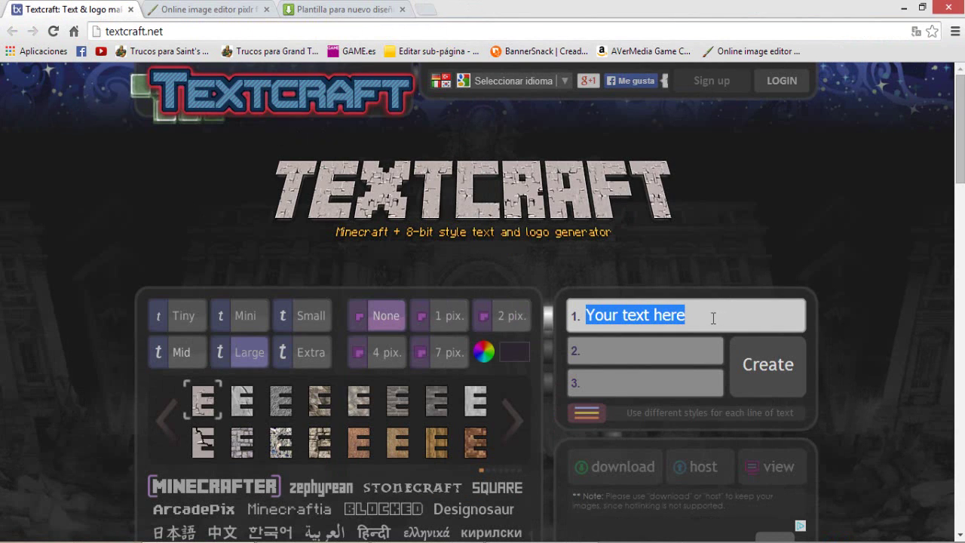
# Change line 1 to 'Devil Vips' and enter 'Youtuber' on line 2.
pyautogui.moveTo(713, 317)
pyautogui.mouseDown()
pyautogui.moveTo(605, 315)
pyautogui.moveTo(696, 312)
pyautogui.mouseUp()
pyautogui.write('De')
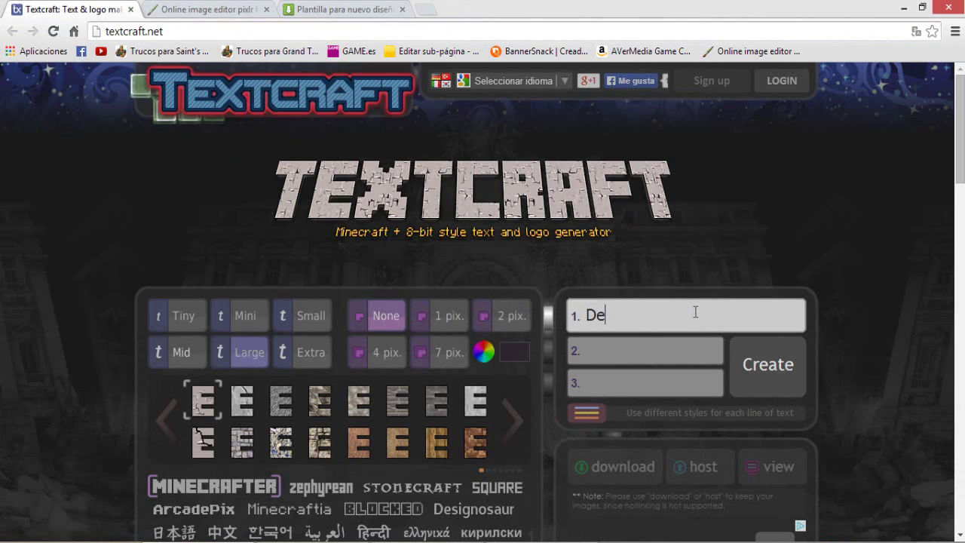
pyautogui.write('vil Vips')
pyautogui.click(625, 355)
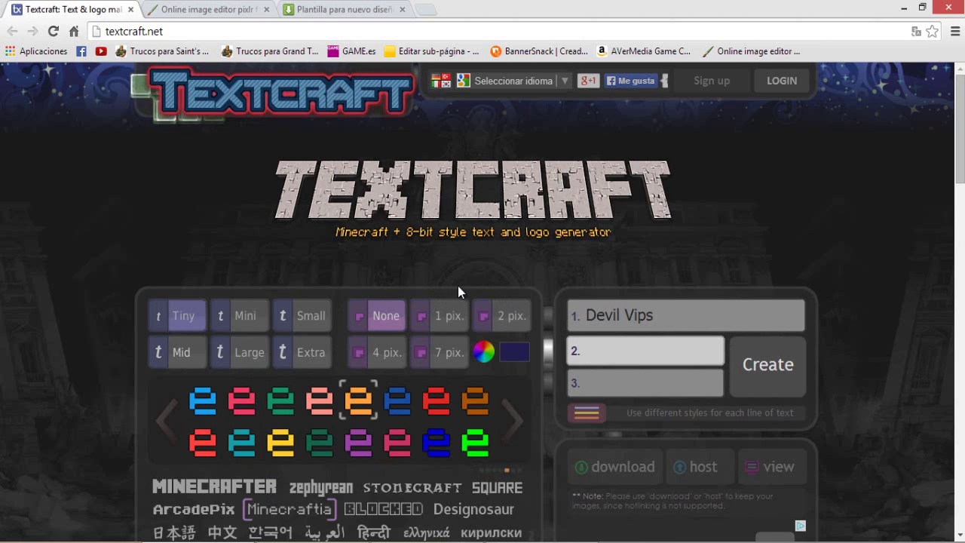
pyautogui.write('Yo')
pyautogui.write('utube')
pyautogui.write('r')
# Give line 1 the Large size and the green textured letter style.
pyautogui.click(249, 352)
pyautogui.click(519, 427)
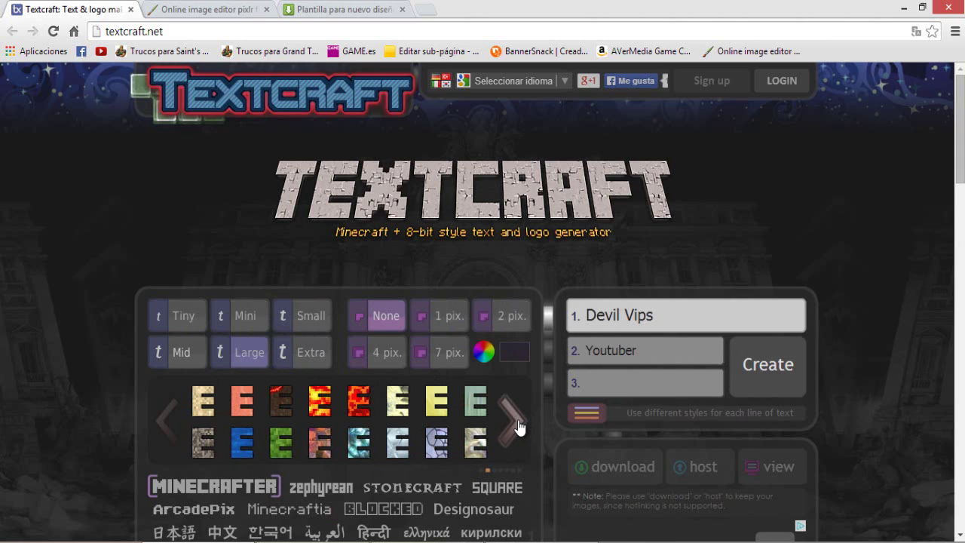
pyautogui.click(519, 427)
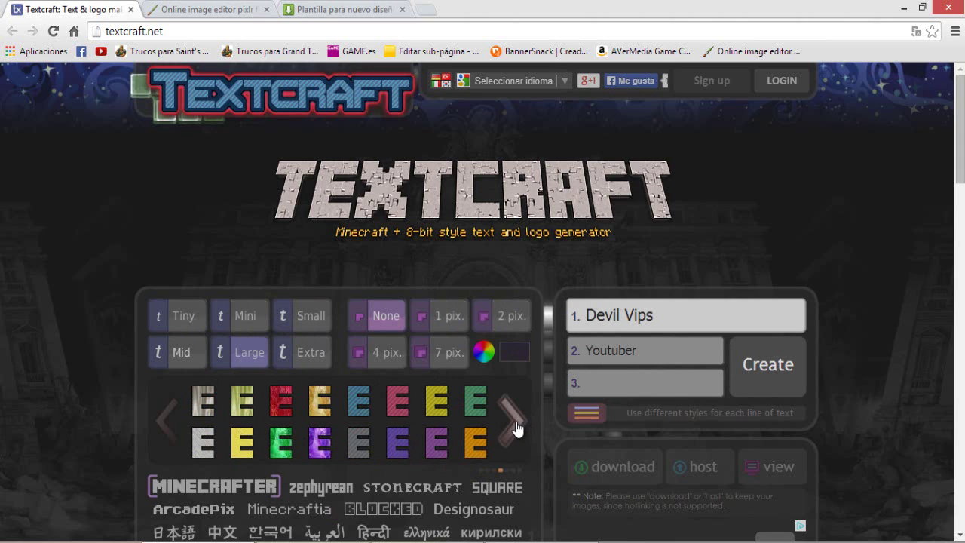
pyautogui.click(514, 427)
pyautogui.click(164, 434)
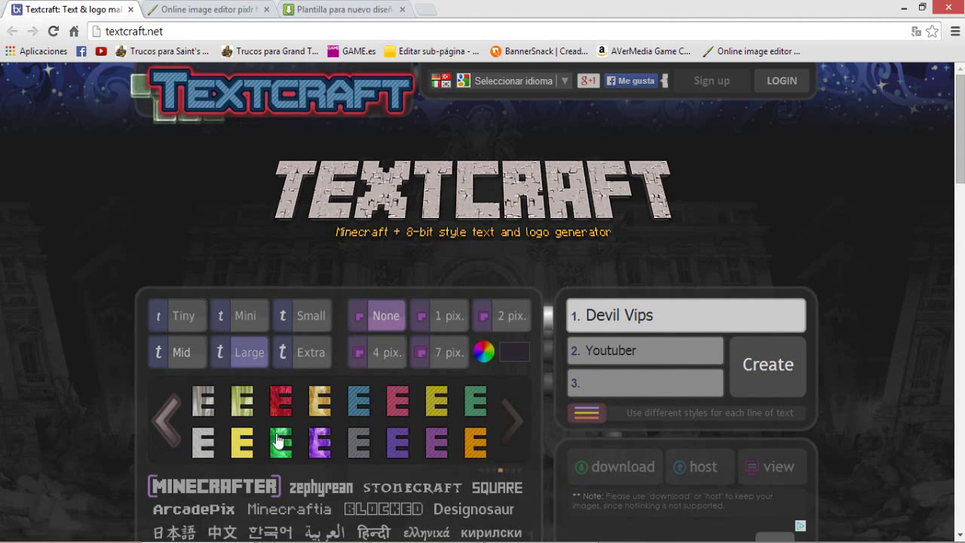
pyautogui.click(287, 447)
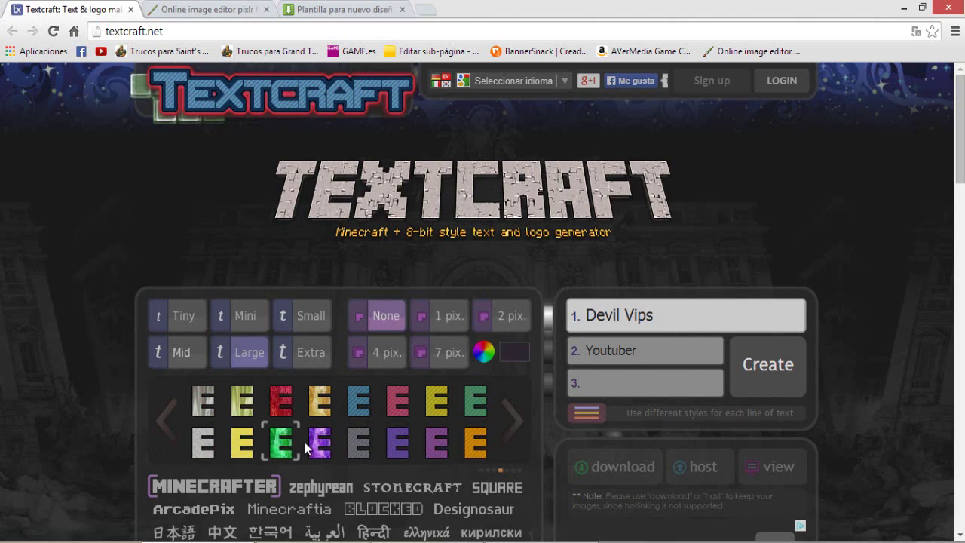
# Set line 2 to Stonecraft with the red texture and generate the logo.
pyautogui.press('Tab')
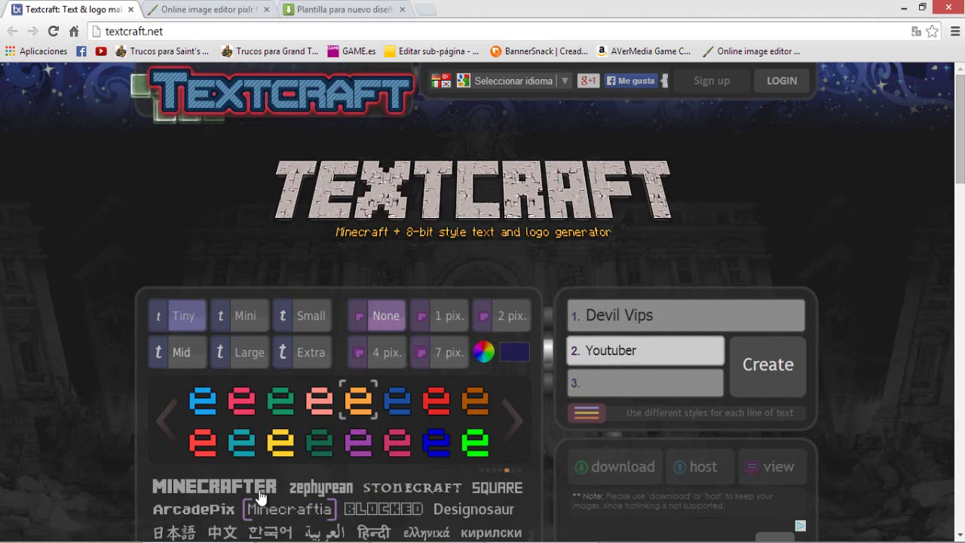
pyautogui.click(401, 491)
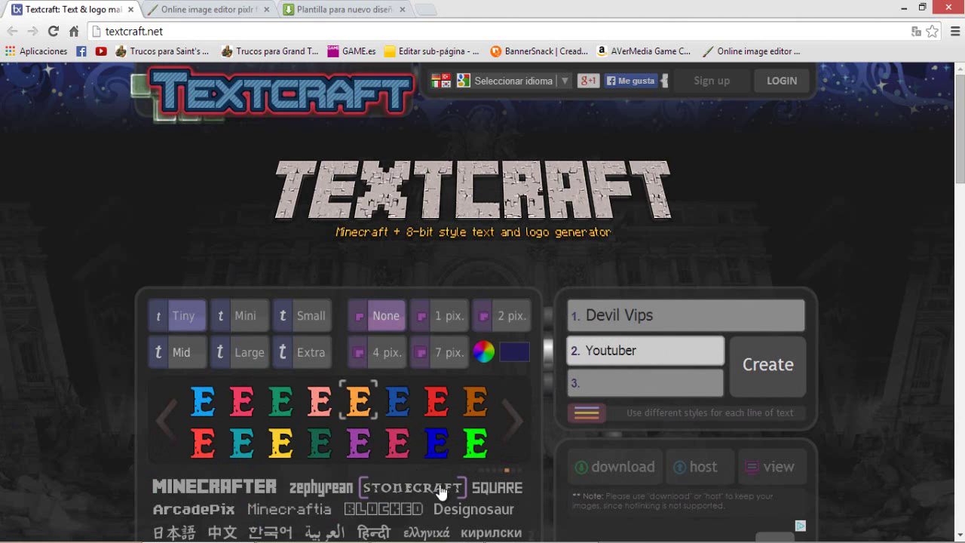
pyautogui.scroll(-2, 445, 452)
pyautogui.scroll(1, 449, 447)
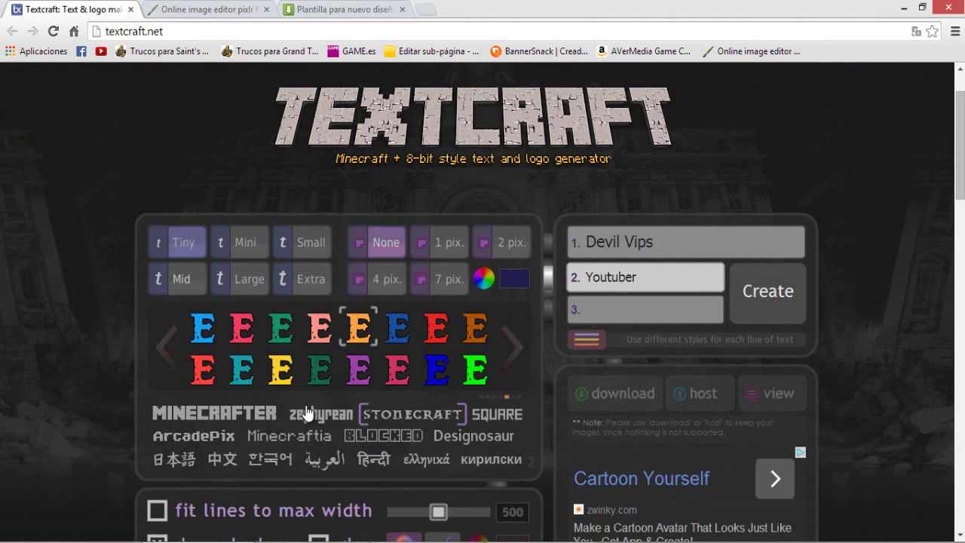
pyautogui.click(166, 356)
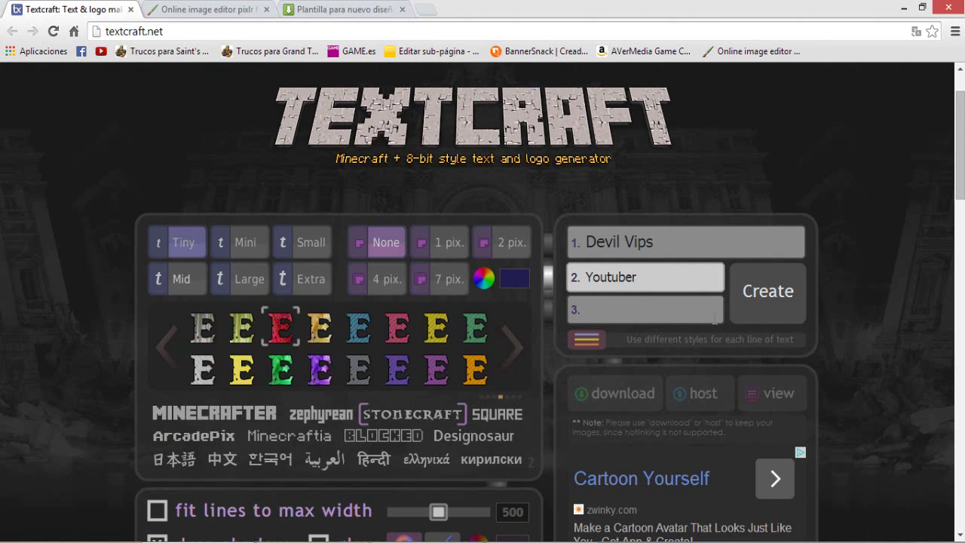
pyautogui.scroll(1, 386, 132)
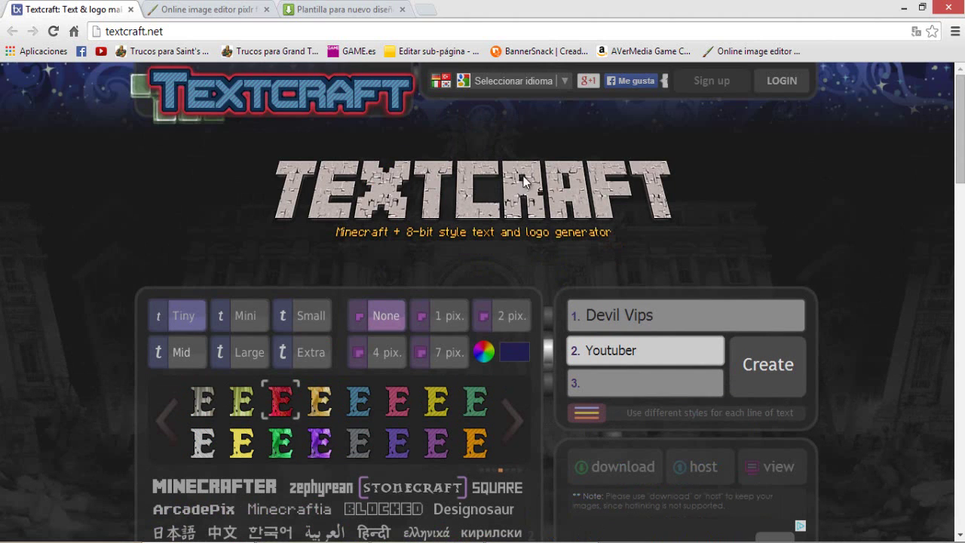
pyautogui.click(792, 374)
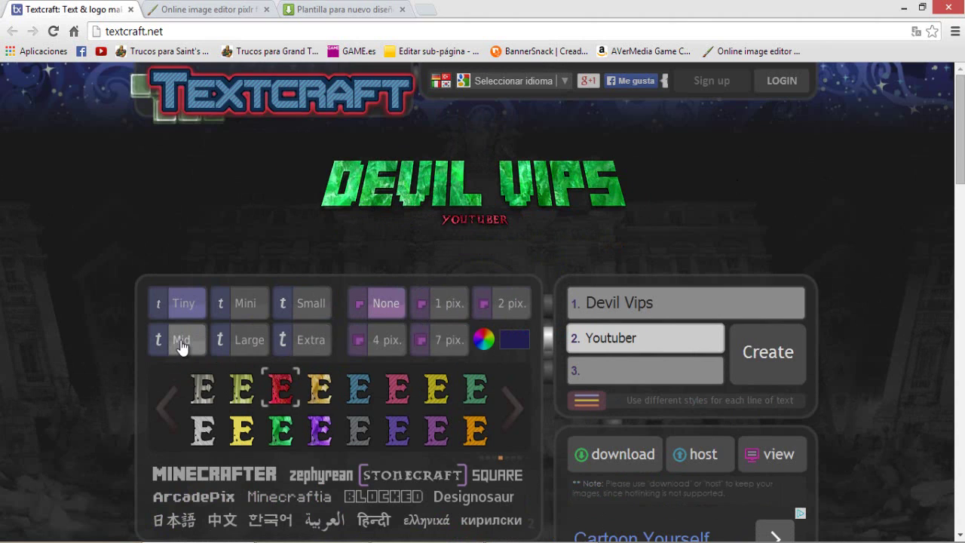
# Bump the 'Youtuber' line up to Small size and begin a third text line.
pyautogui.click(301, 311)
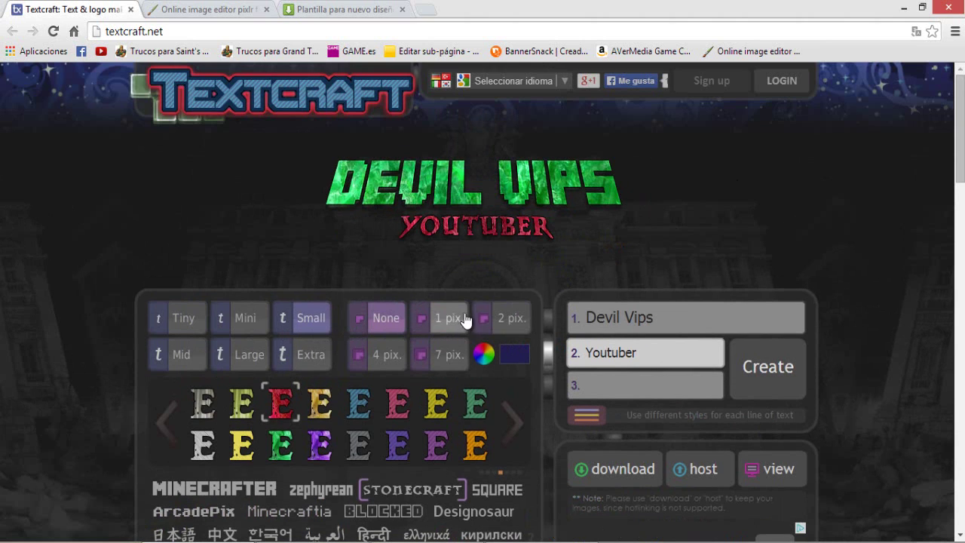
pyautogui.click(614, 390)
pyautogui.write('Su')
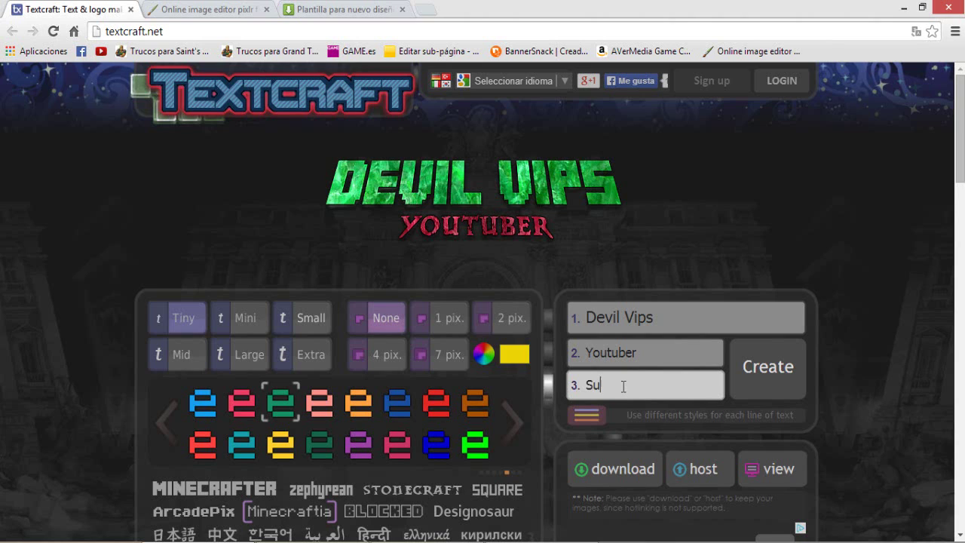
# Make the third line read 'Tutoriales y Gameplays', fixing the 'Fameplays' typo.
pyautogui.press('BackSpace')
pyautogui.press('BackSpace')
pyautogui.write('es y Fa')
pyautogui.write('meplays')
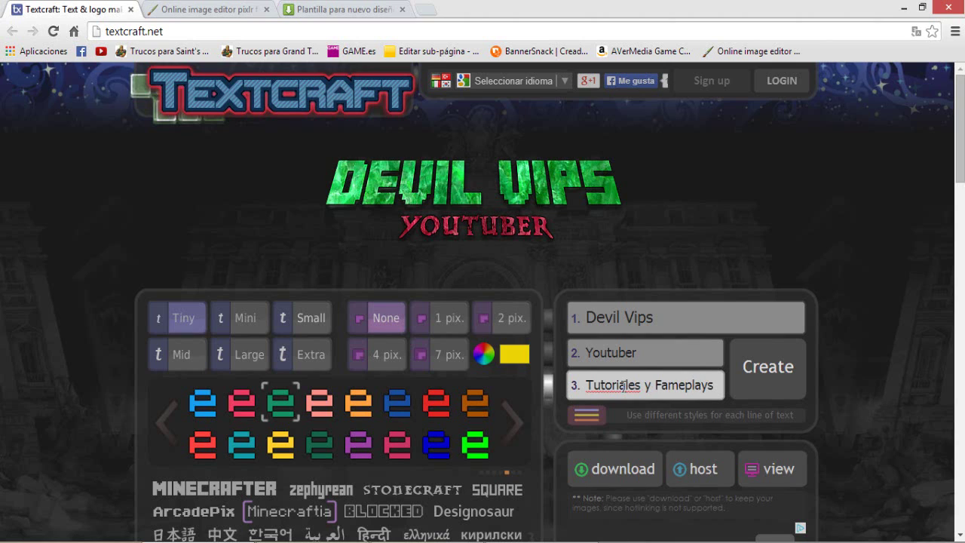
pyautogui.click(661, 392)
pyautogui.press('BackSpace')
pyautogui.write('G')
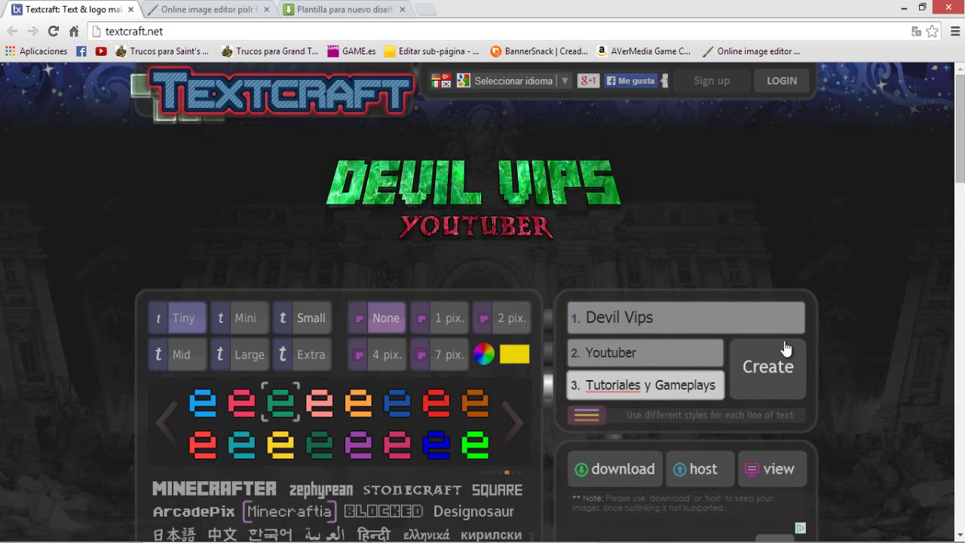
# Style line three in Minecrafter with green texture at Small size and regenerate the logo.
pyautogui.click(263, 489)
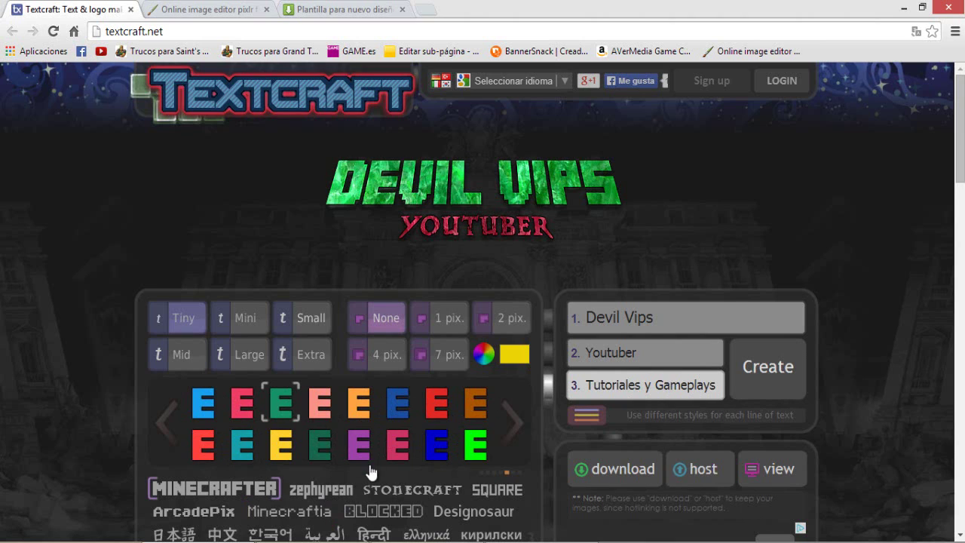
pyautogui.click(170, 420)
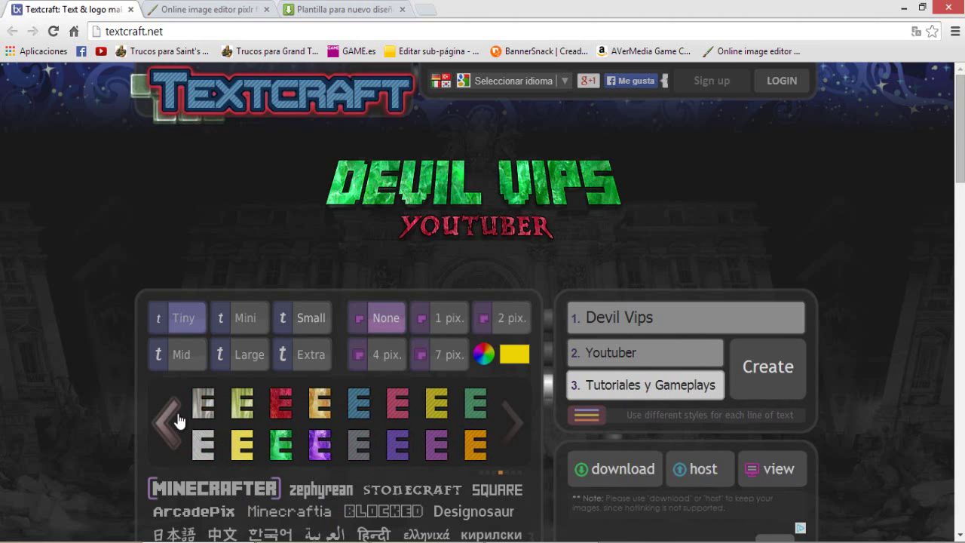
pyautogui.click(283, 441)
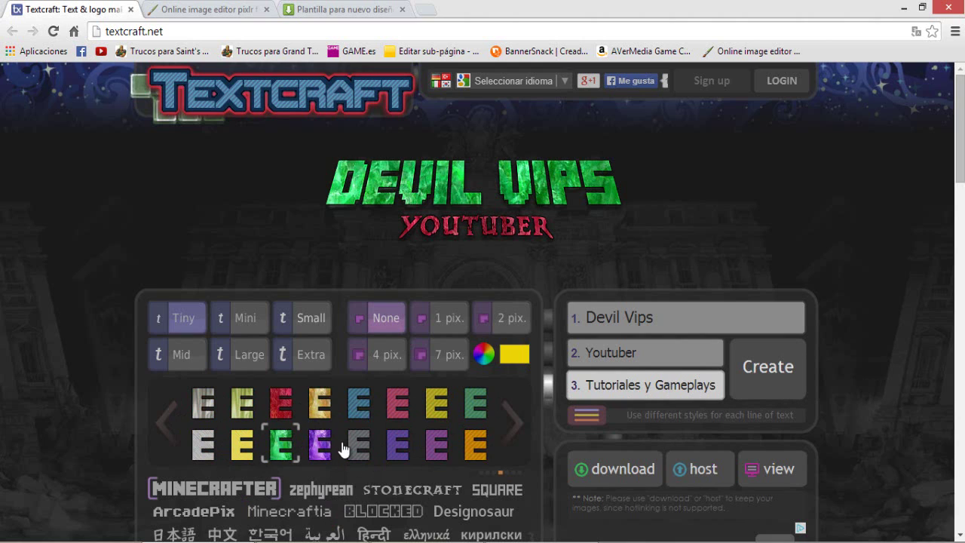
pyautogui.click(322, 447)
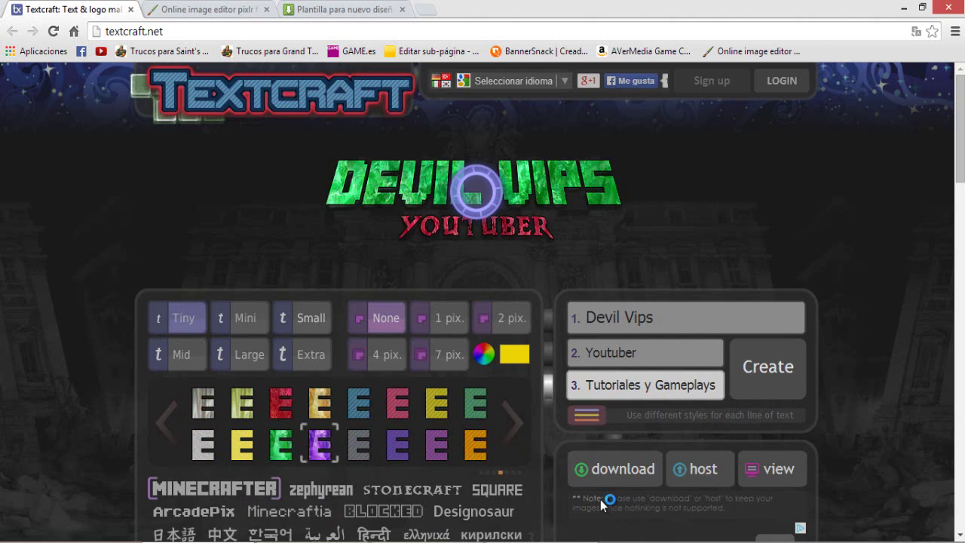
pyautogui.click(198, 381)
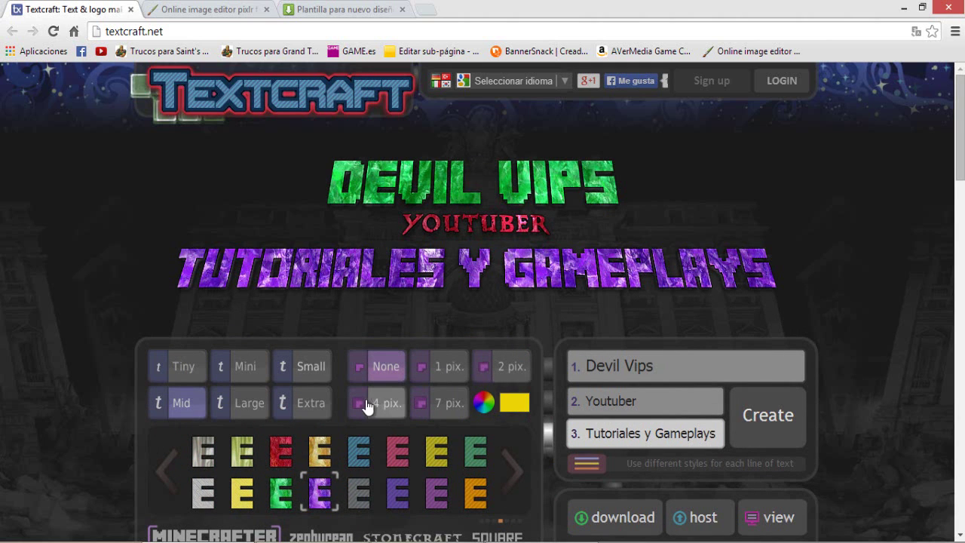
pyautogui.click(294, 492)
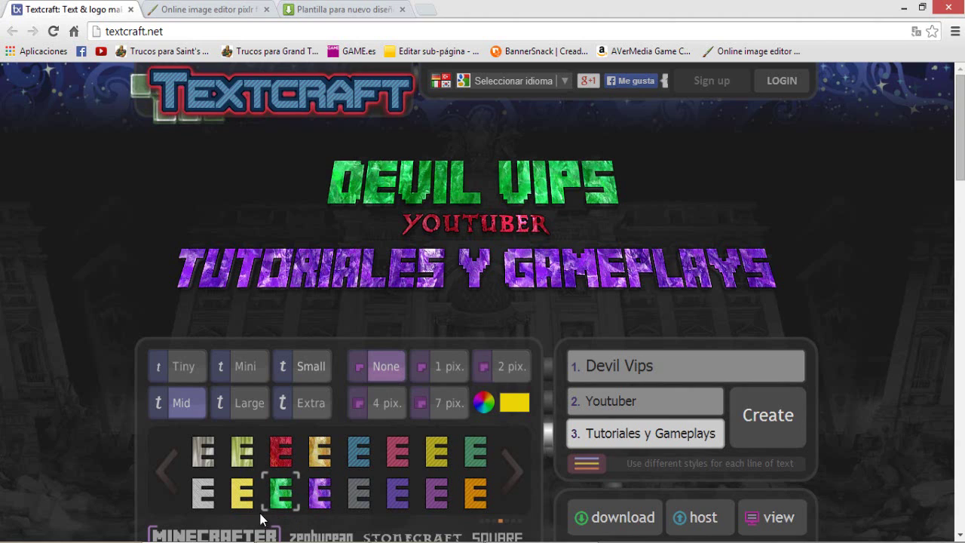
pyautogui.click(314, 370)
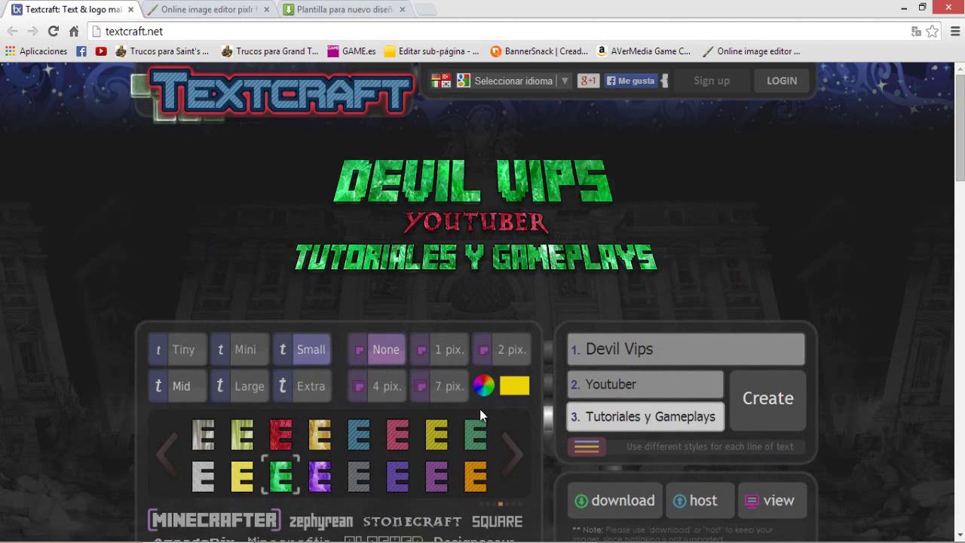
pyautogui.scroll(-2, 692, 408)
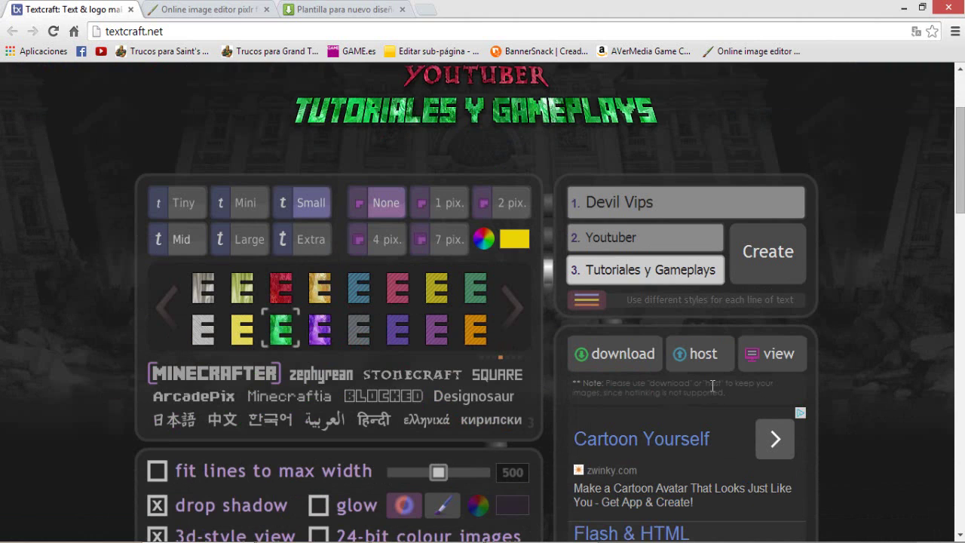
pyautogui.scroll(2, 588, 191)
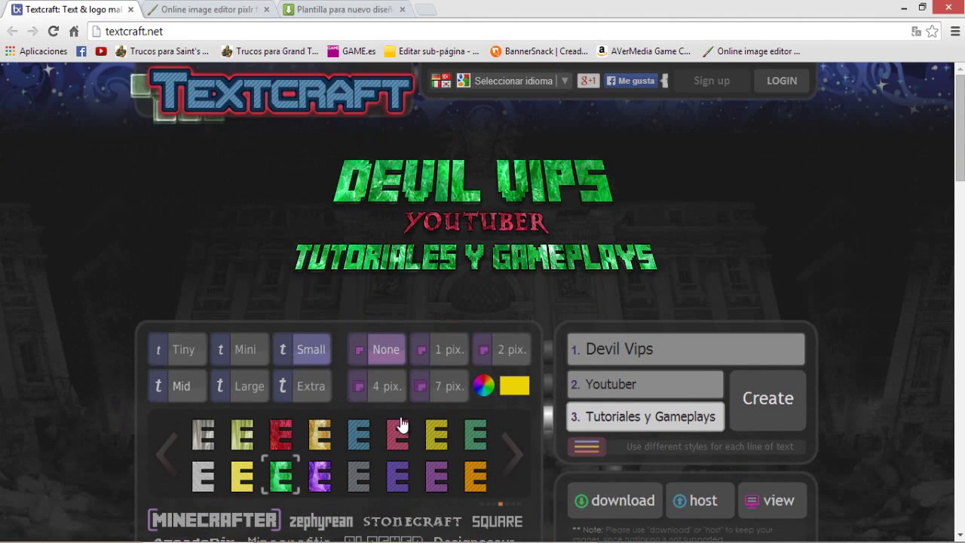
pyautogui.click(757, 397)
# Download the logo as Devil-Vips (2).png, declining page translation, then return to Pixlr Express.
pyautogui.click(631, 502)
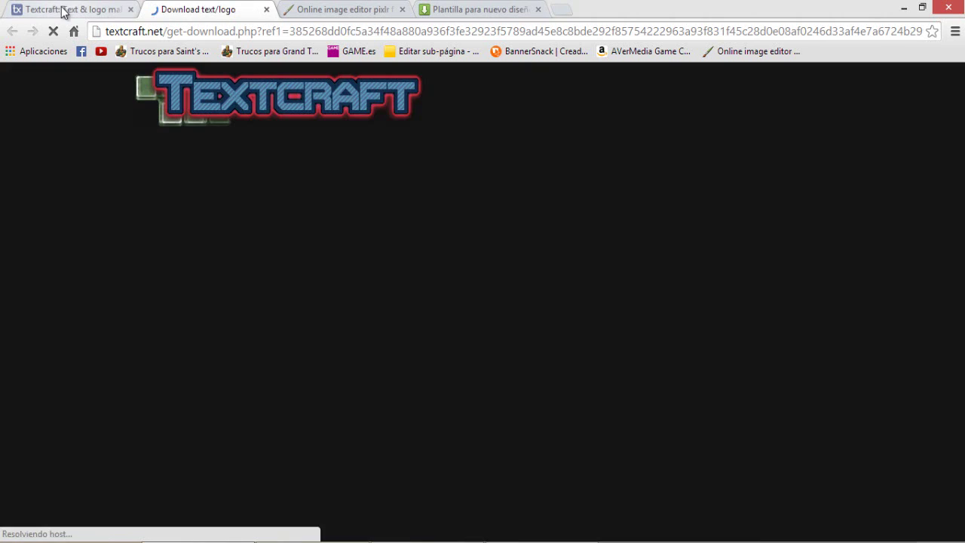
pyautogui.click(64, 10)
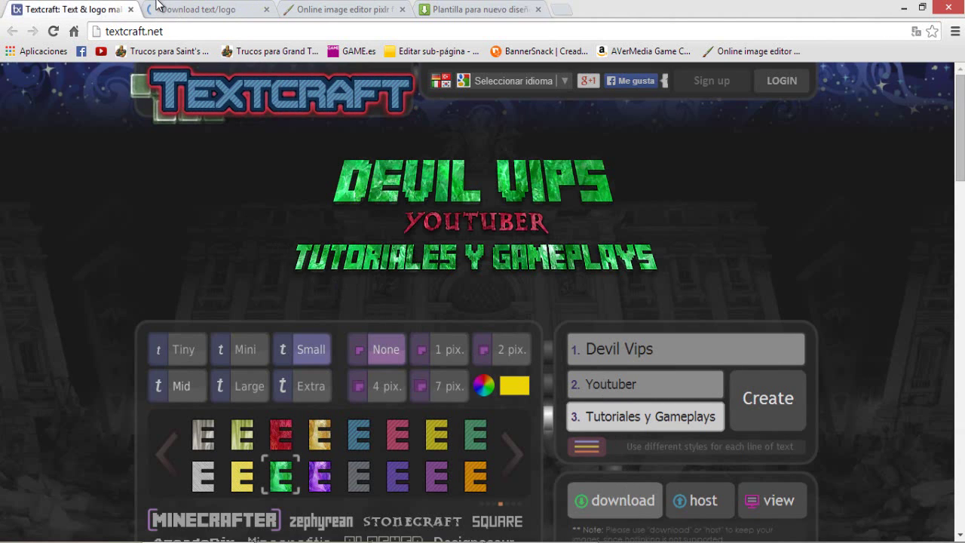
pyautogui.click(160, 8)
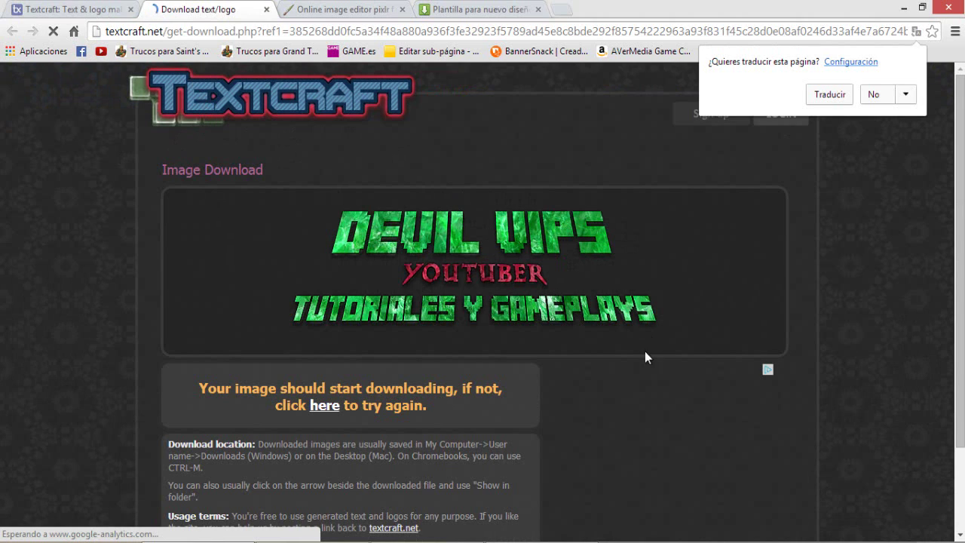
pyautogui.click(864, 98)
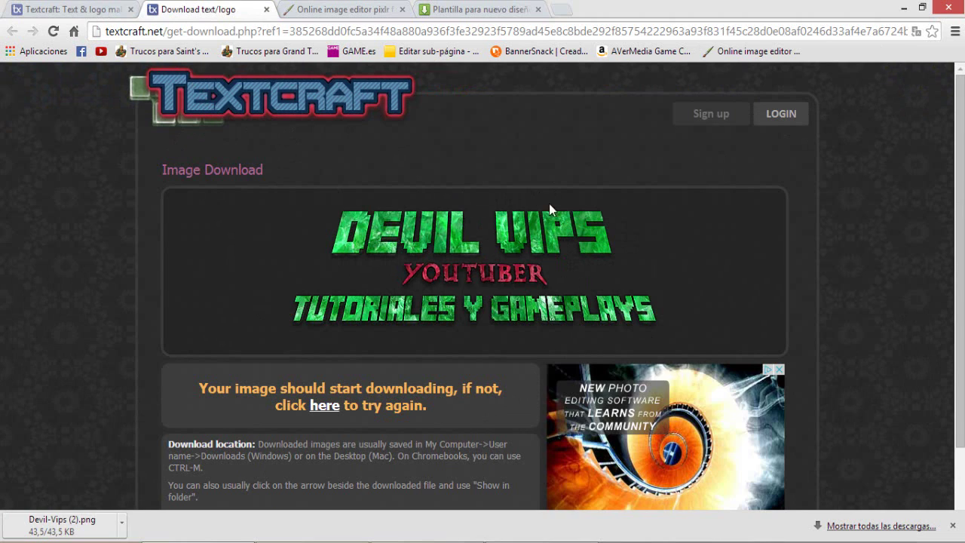
pyautogui.click(953, 525)
pyautogui.click(343, 9)
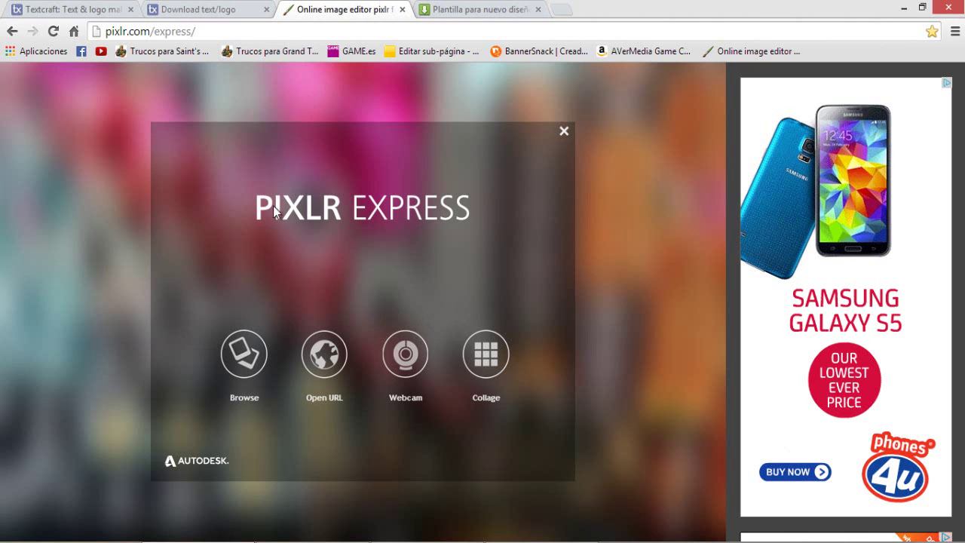
# Open the Plantilla banner template from the Descargas folder in Pixlr Express.
pyautogui.click(238, 367)
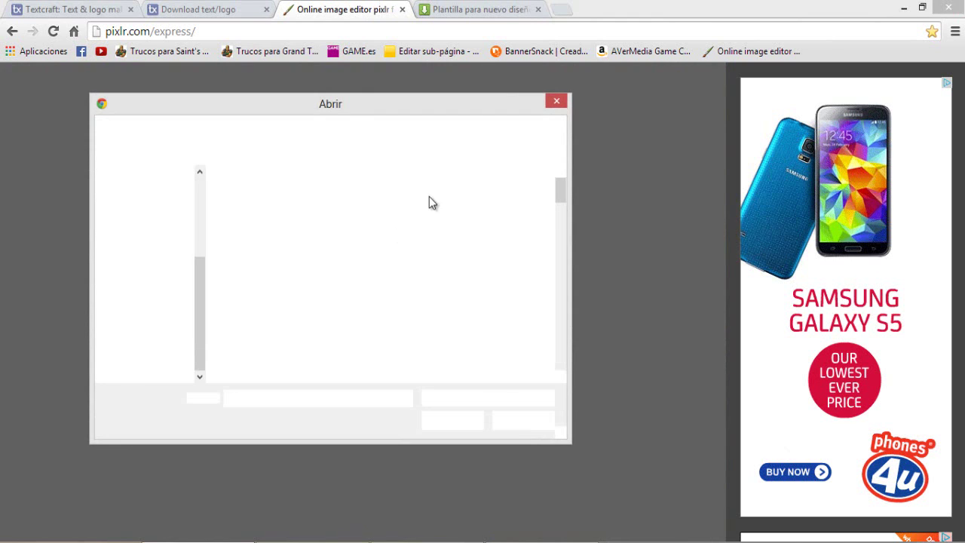
pyautogui.scroll(-2, 561, 203)
pyautogui.scroll(-2, 560, 223)
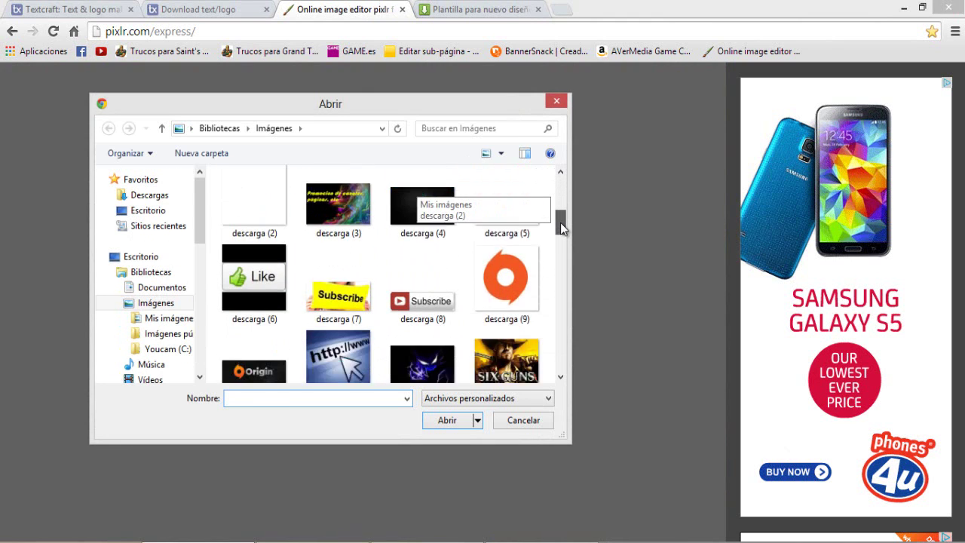
pyautogui.scroll(-1, 560, 223)
pyautogui.scroll(-1, 560, 224)
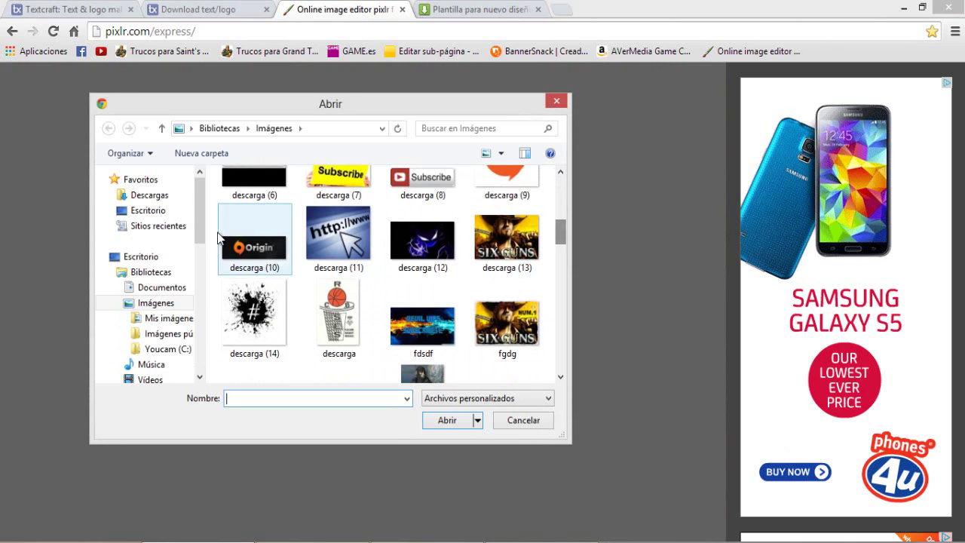
pyautogui.click(154, 195)
pyautogui.doubleClick(260, 312)
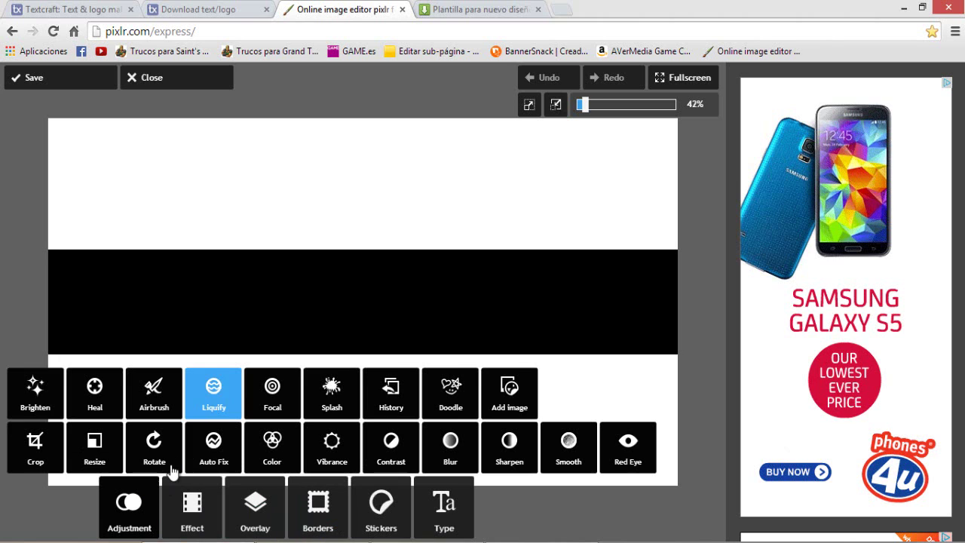
pyautogui.click(558, 8)
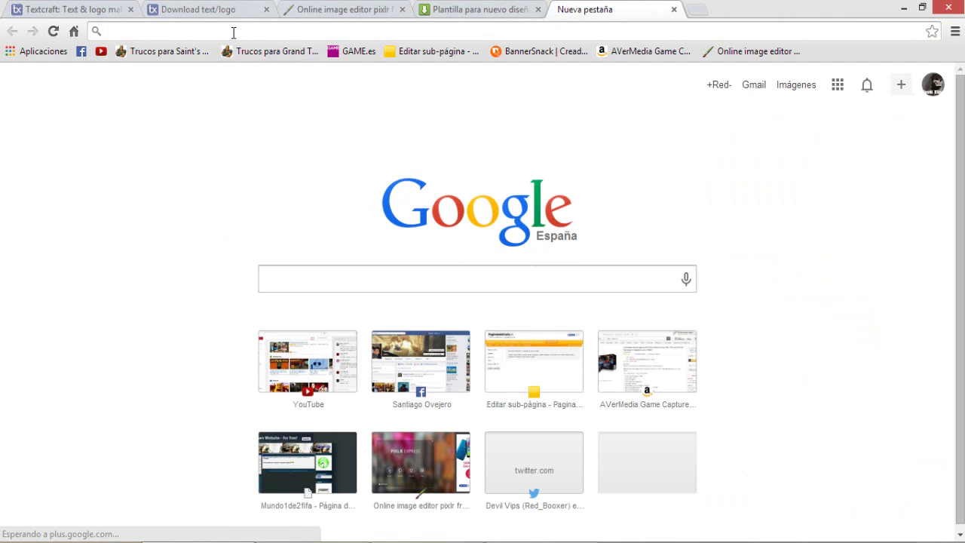
# Search Google for 'imagenes 2048 y 1152' using the omnibox suggestion.
pyautogui.write('imagenes 2560 x 1440')
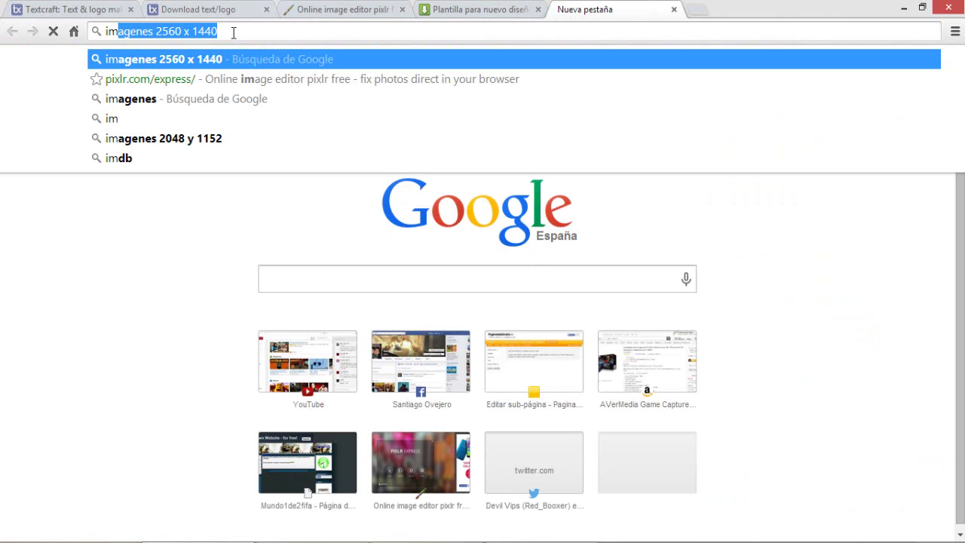
pyautogui.press('Down')
pyautogui.press('Down')
pyautogui.press('Down')
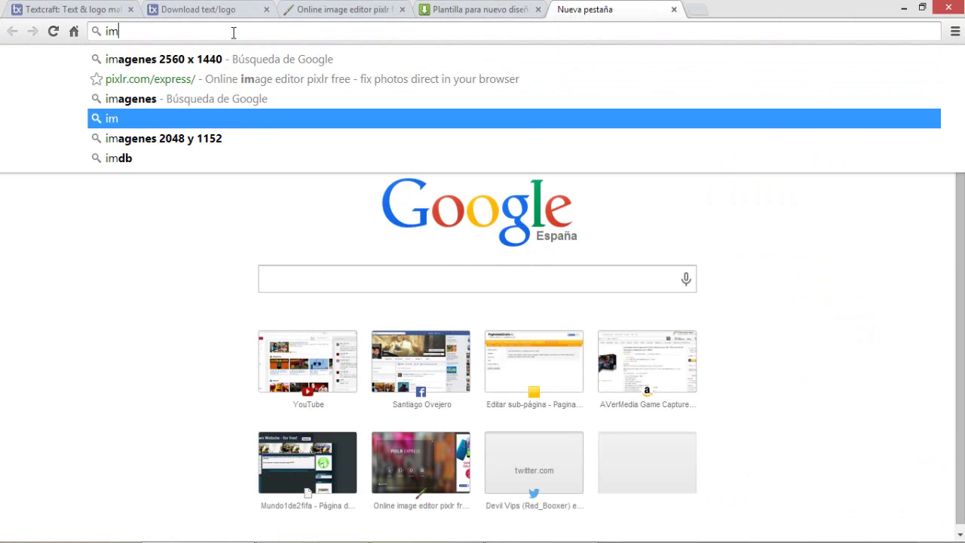
pyautogui.press('Down')
pyautogui.press('Return')
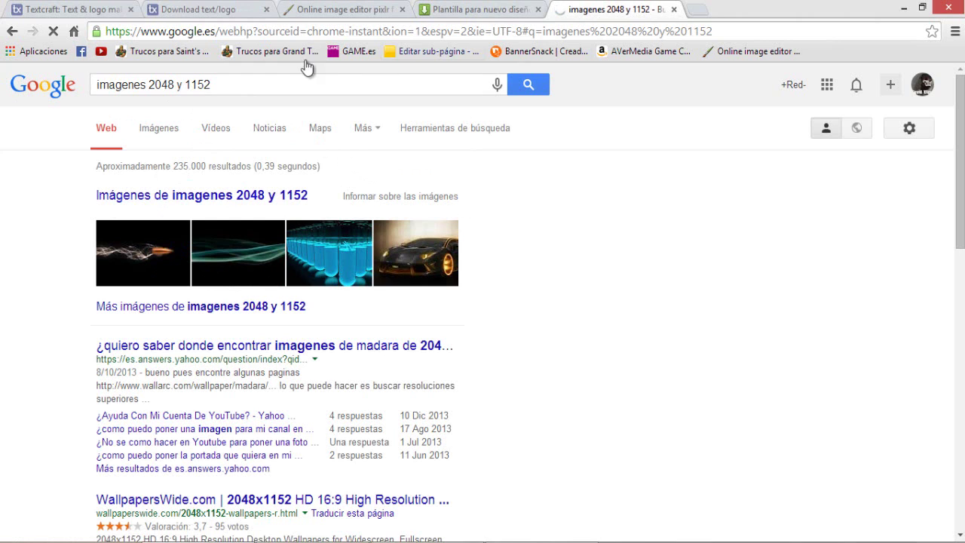
# Browse the Google Images results for 2048x1152 wallpapers.
pyautogui.click(149, 131)
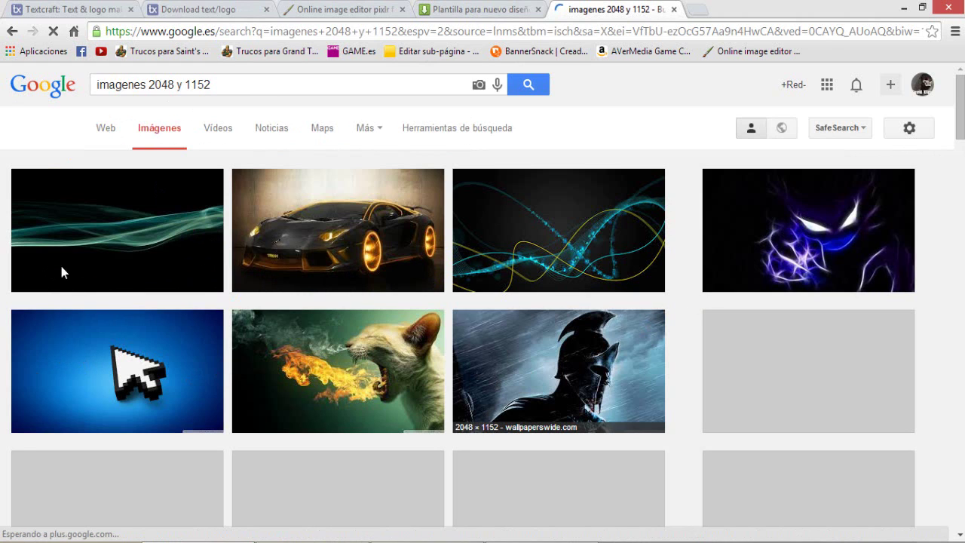
pyautogui.scroll(-1, 573, 452)
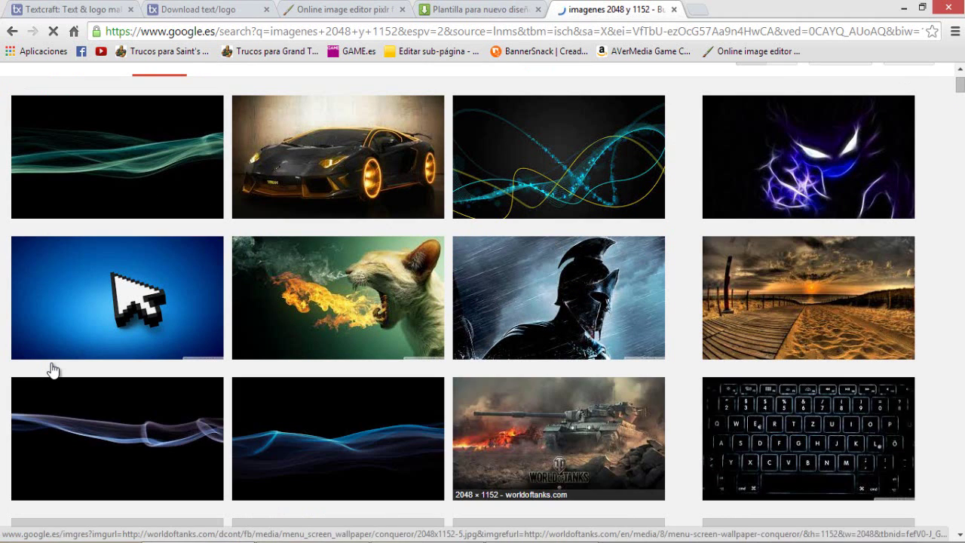
pyautogui.scroll(1, 53, 369)
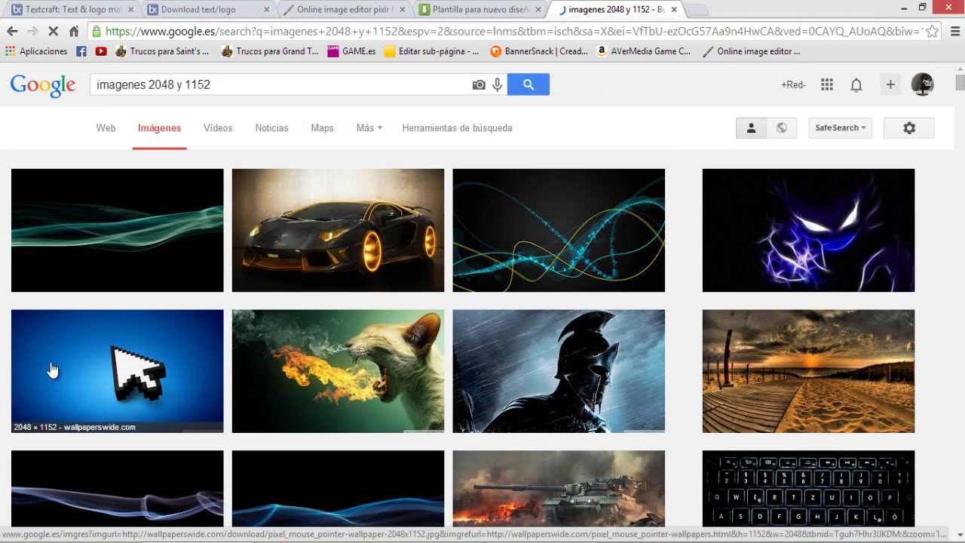
pyautogui.scroll(-2, 53, 369)
pyautogui.scroll(-2, 52, 369)
pyautogui.scroll(-2, 53, 369)
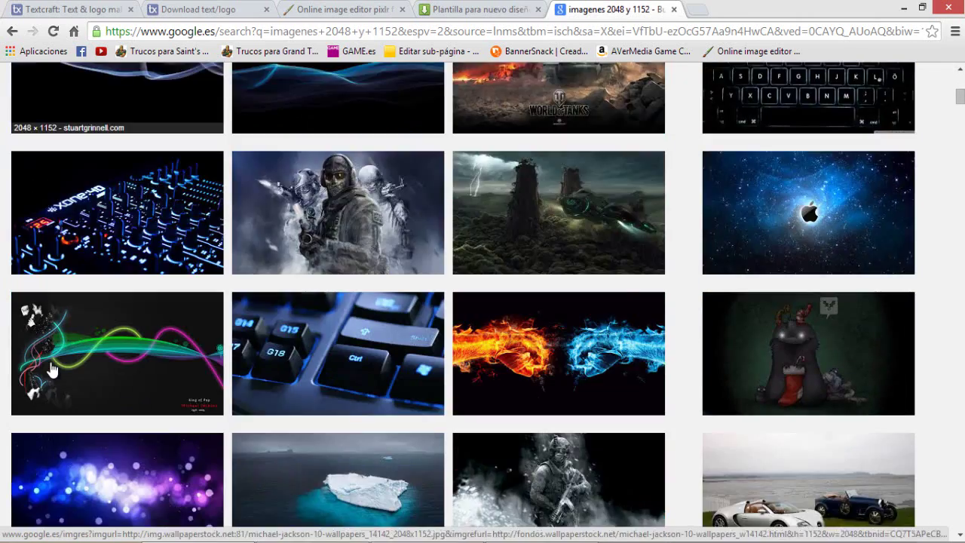
pyautogui.scroll(-2, 53, 369)
pyautogui.scroll(-3, 53, 370)
pyautogui.scroll(-2, 53, 369)
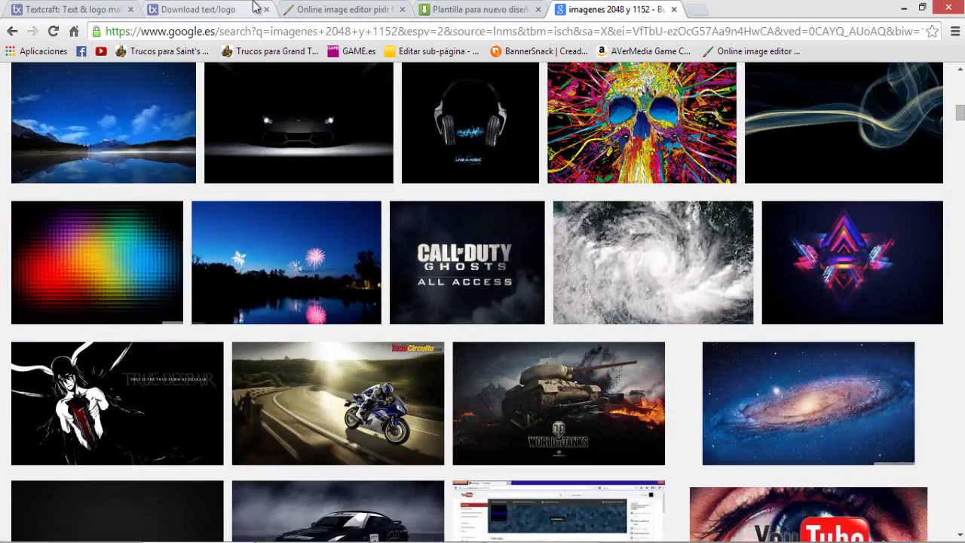
pyautogui.click(252, 9)
pyautogui.click(615, 9)
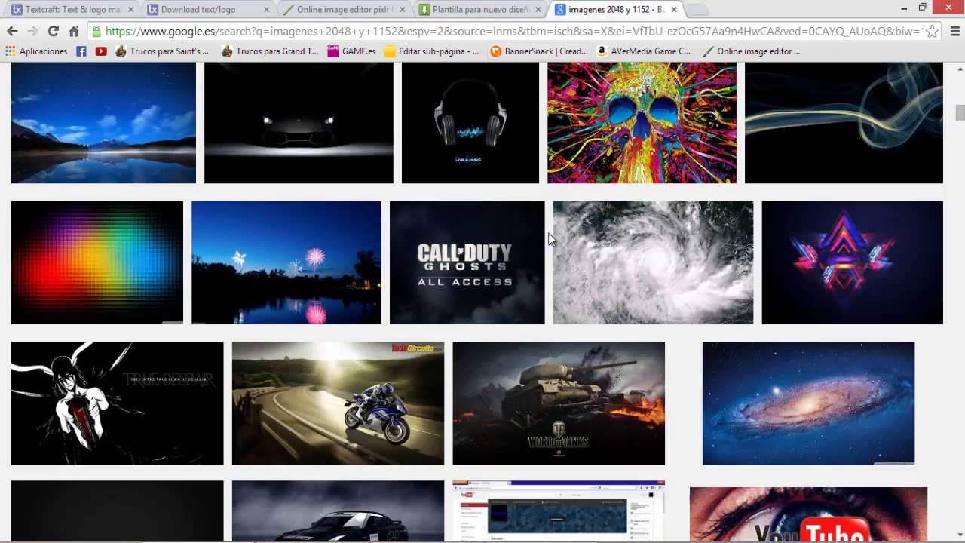
pyautogui.scroll(-5, 543, 298)
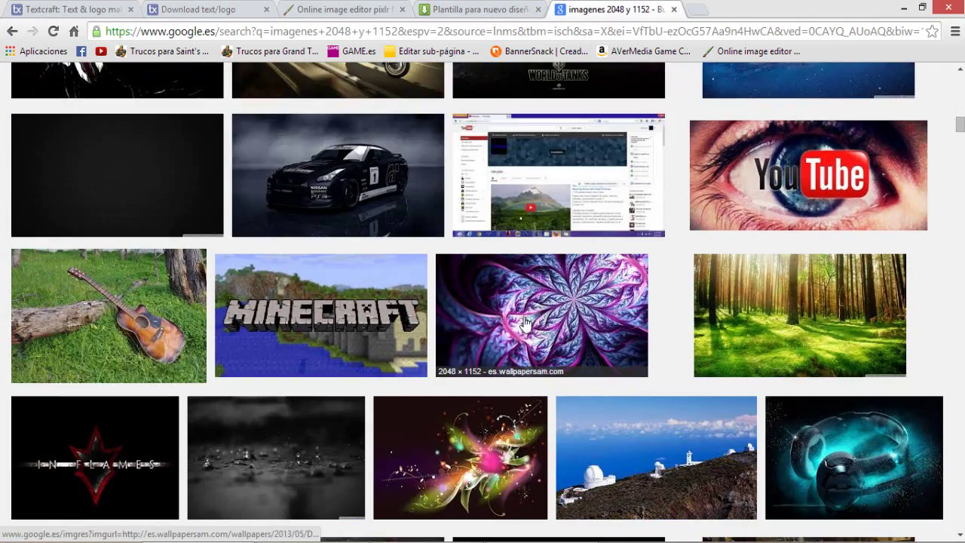
pyautogui.scroll(-3, 507, 336)
pyautogui.scroll(-1, 507, 336)
pyautogui.scroll(-1, 506, 336)
pyautogui.scroll(-4, 507, 336)
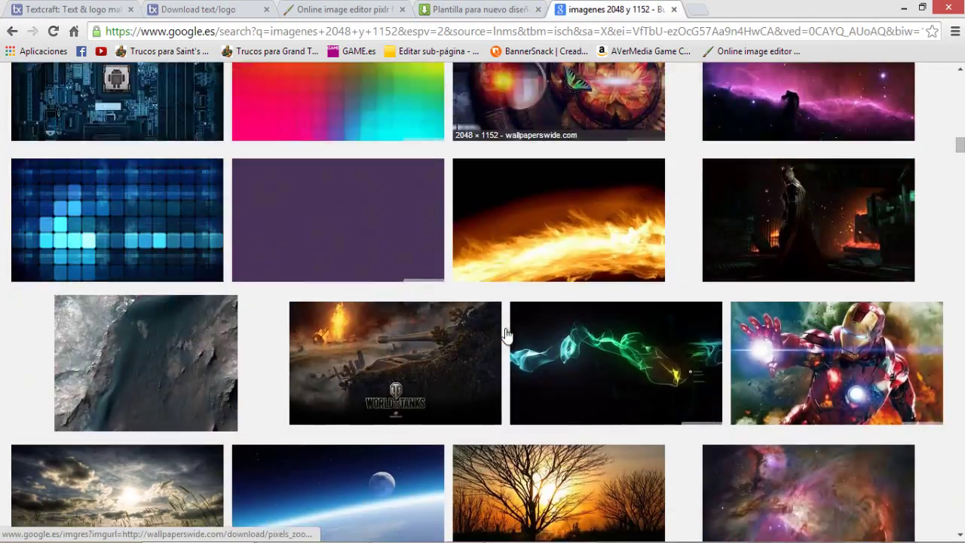
pyautogui.scroll(-3, 507, 336)
pyautogui.scroll(-2, 507, 337)
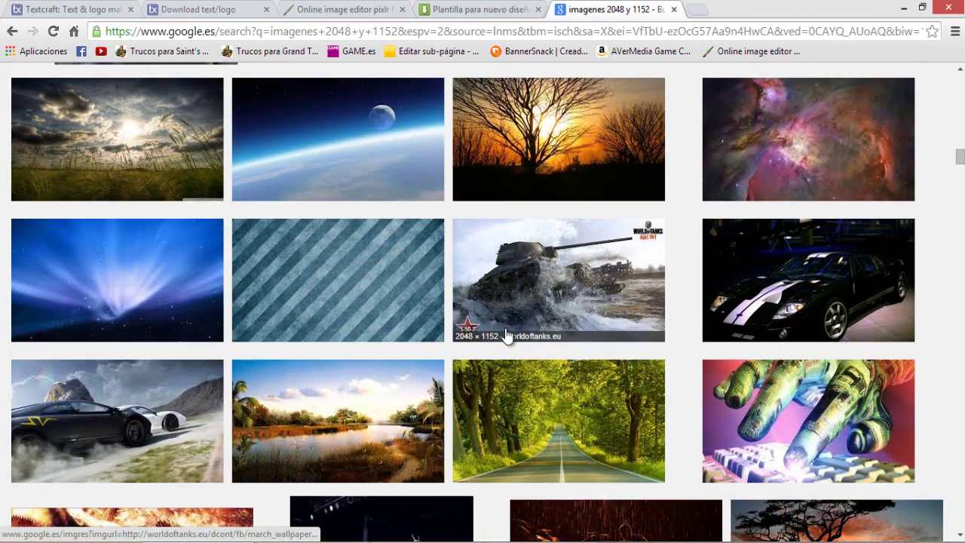
pyautogui.scroll(-4, 507, 336)
pyautogui.scroll(-1, 506, 336)
pyautogui.scroll(-2, 507, 336)
pyautogui.scroll(-1, 506, 336)
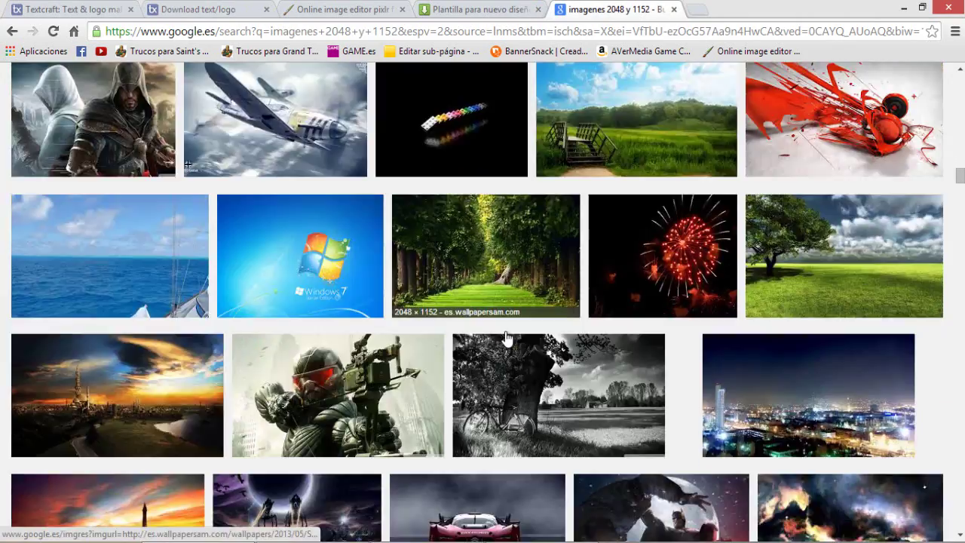
pyautogui.scroll(-4, 507, 337)
pyautogui.scroll(-2, 506, 337)
pyautogui.scroll(-6, 506, 337)
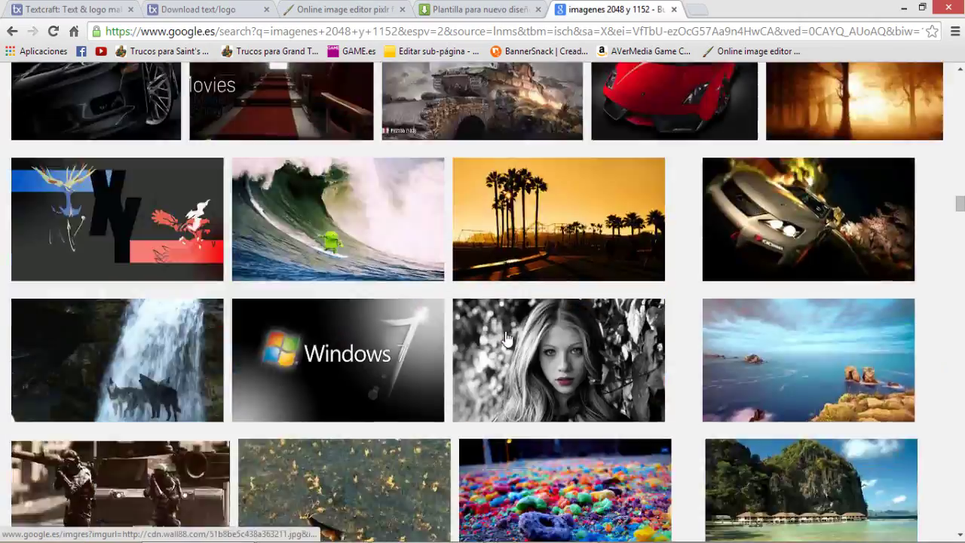
pyautogui.scroll(-1, 506, 337)
pyautogui.scroll(-3, 507, 337)
pyautogui.scroll(-2, 507, 337)
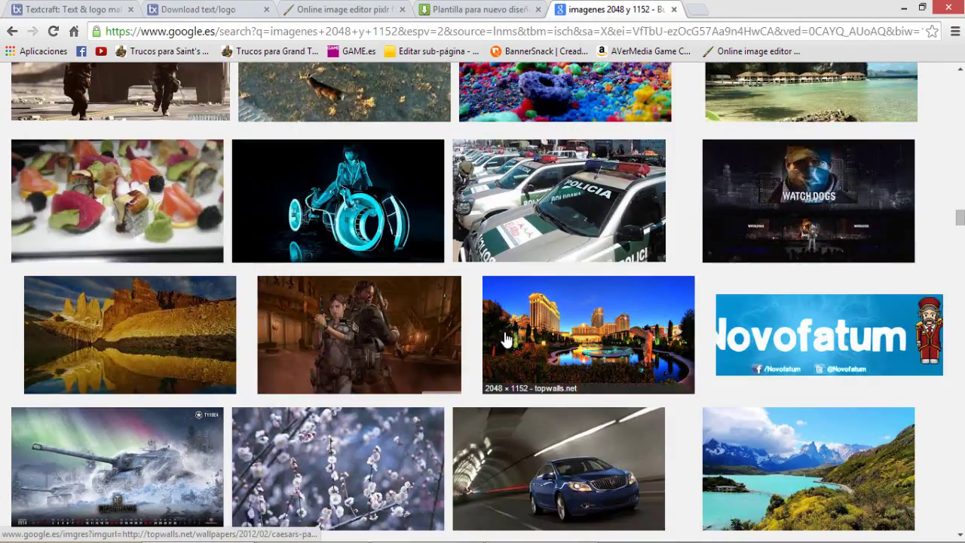
pyautogui.scroll(3, 765, 405)
pyautogui.scroll(10, 751, 327)
pyautogui.scroll(5, 751, 323)
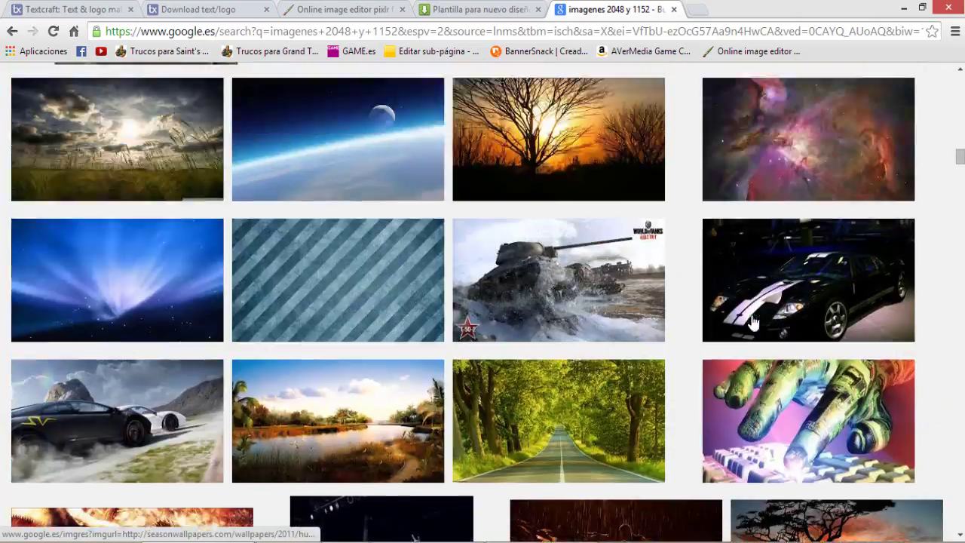
pyautogui.scroll(6, 752, 322)
pyautogui.scroll(1, 751, 323)
pyautogui.scroll(-5, 750, 321)
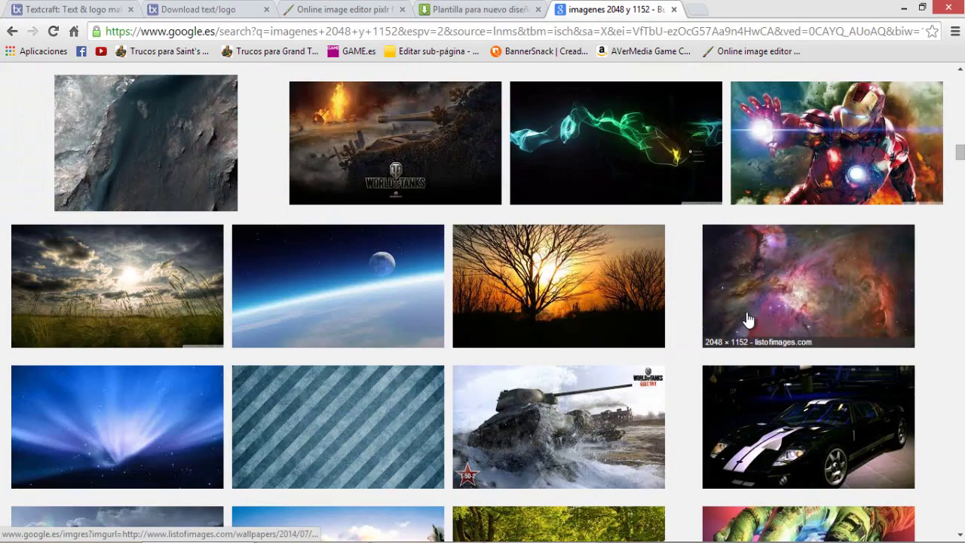
pyautogui.scroll(3, 748, 320)
pyautogui.scroll(3, 749, 320)
pyautogui.scroll(3, 748, 320)
pyautogui.scroll(5, 749, 320)
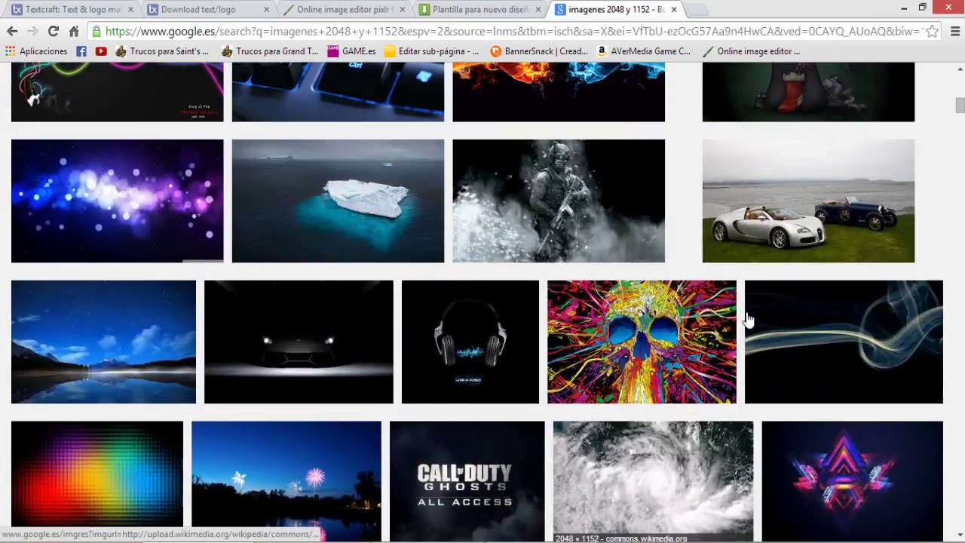
pyautogui.scroll(2, 749, 320)
pyautogui.scroll(5, 748, 320)
pyautogui.scroll(4, 748, 320)
pyautogui.scroll(2, 746, 319)
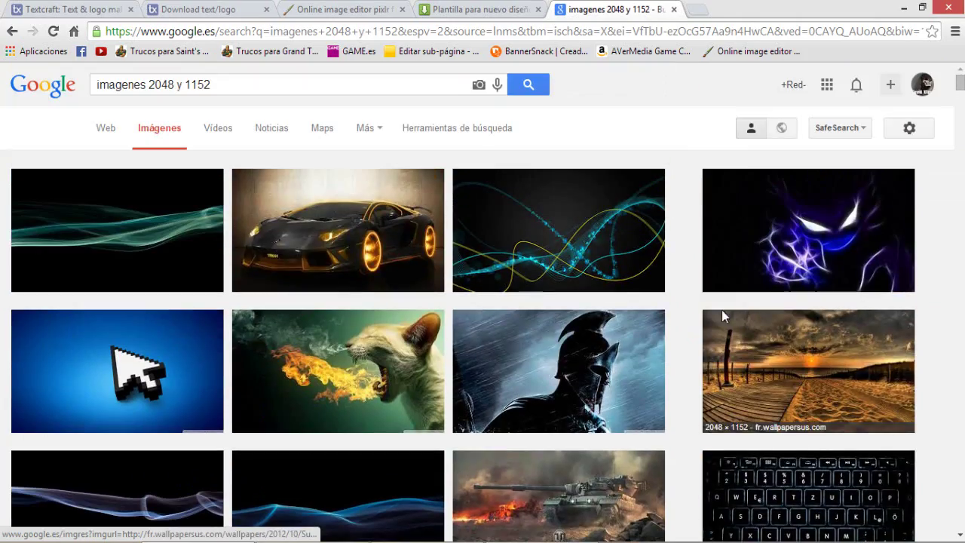
# Save the purple glowing-creature wallpaper and close the Google Images and MediaFire tabs.
pyautogui.rightClick(156, 226)
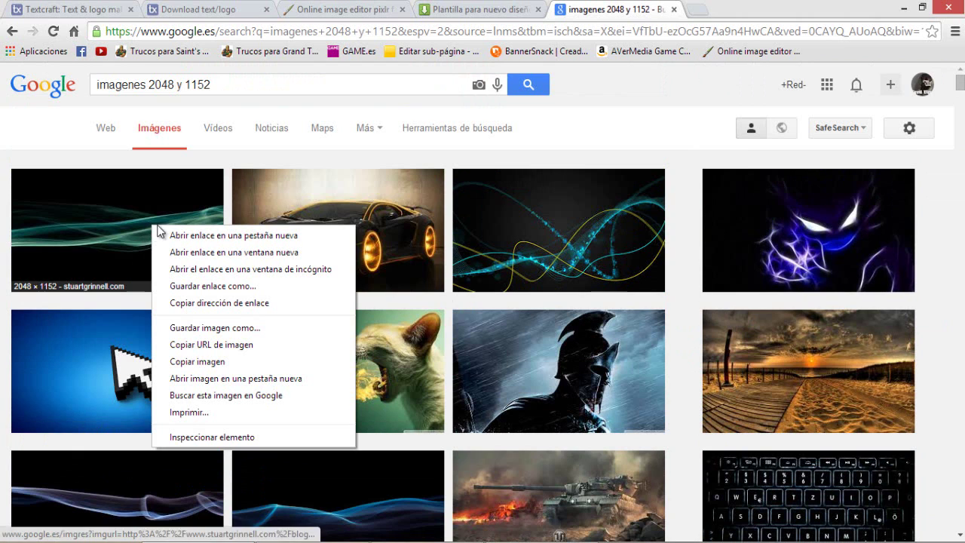
pyautogui.click(920, 211)
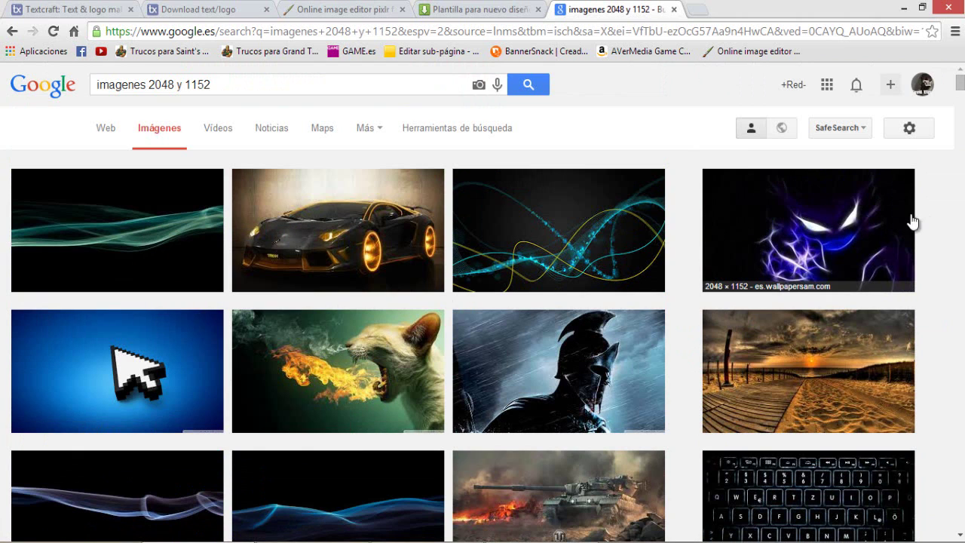
pyautogui.rightClick(821, 233)
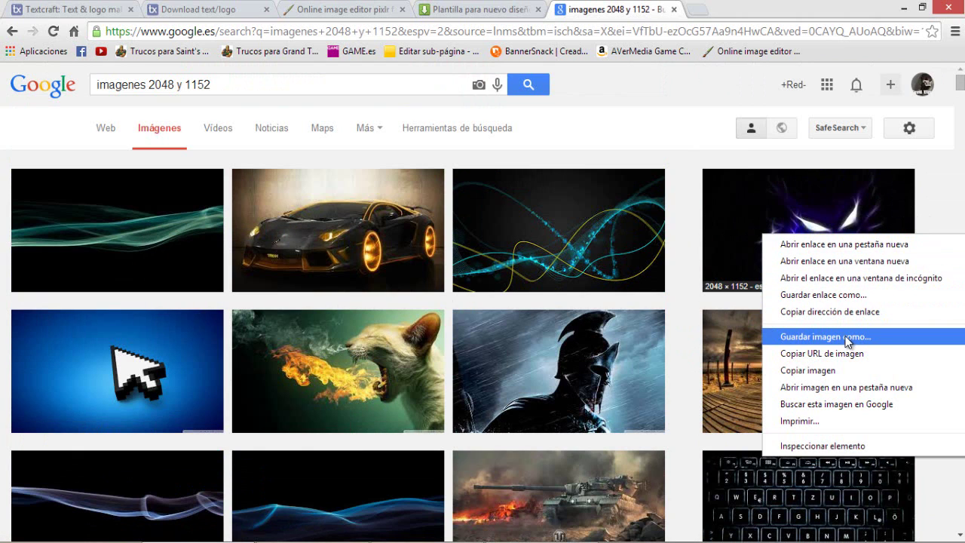
pyautogui.click(675, 9)
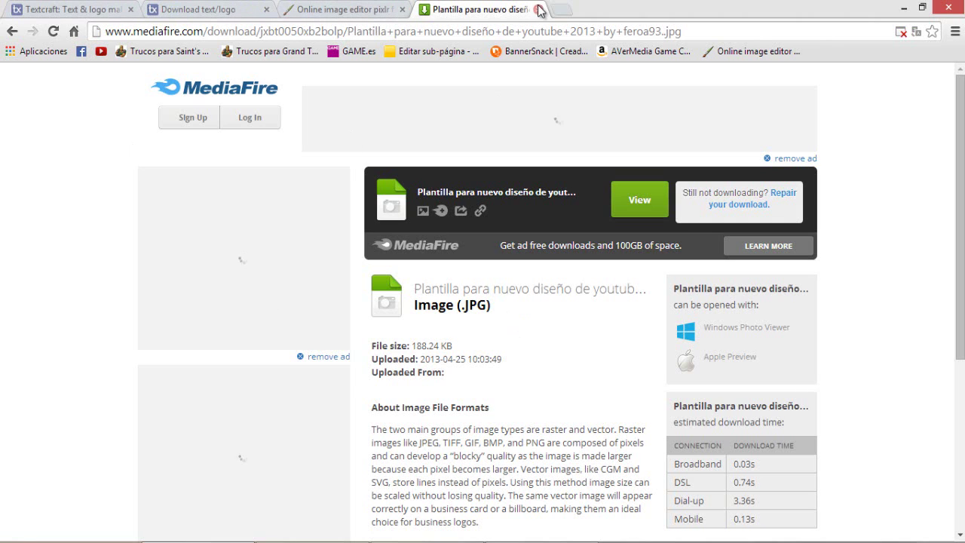
pyautogui.hotkey('ctrl', 'w')
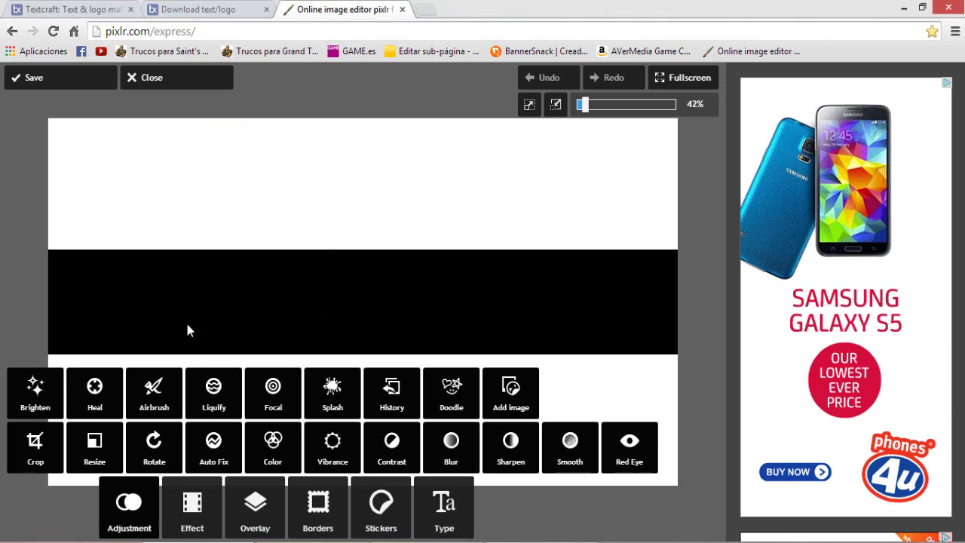
# Add the purple wallpaper 'descarga (12)' from the Imágenes library as an overlay image.
pyautogui.click(497, 403)
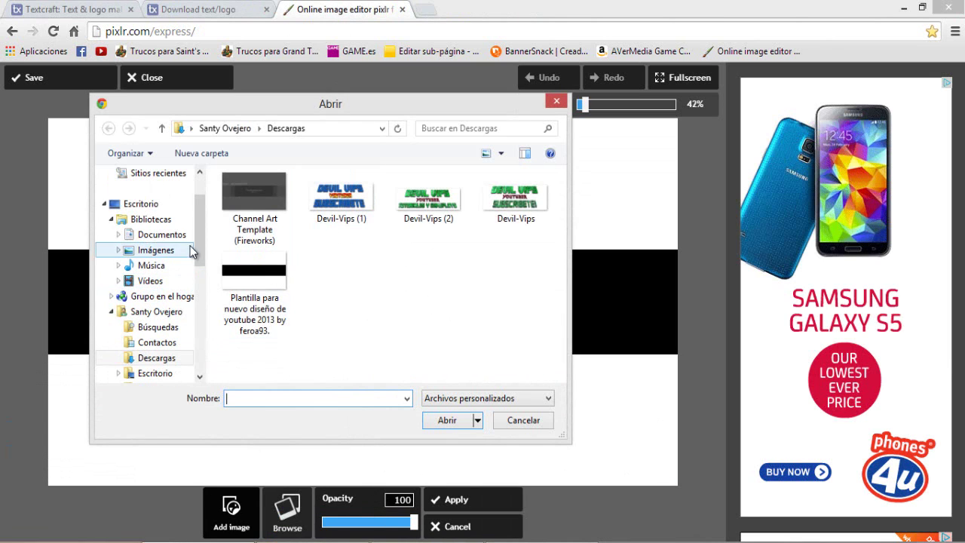
pyautogui.click(159, 234)
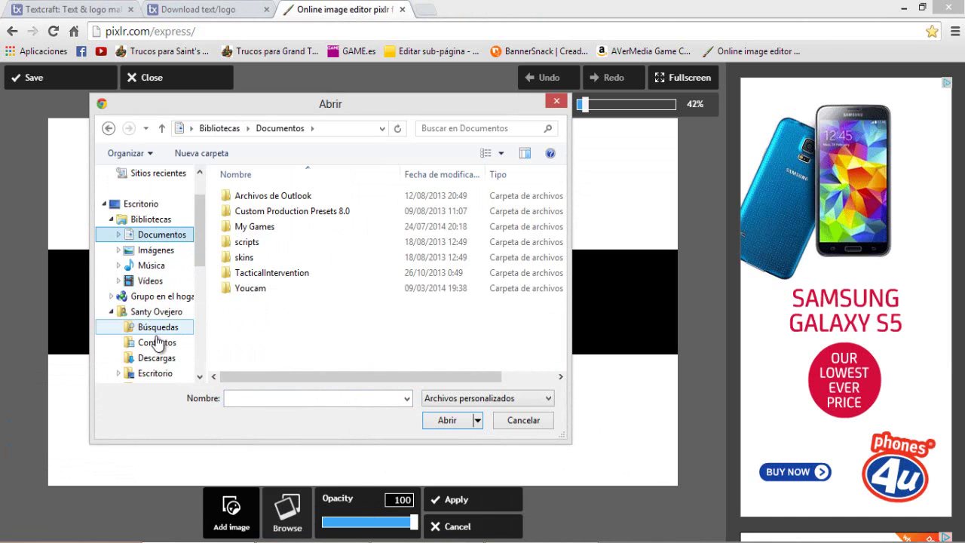
pyautogui.click(156, 249)
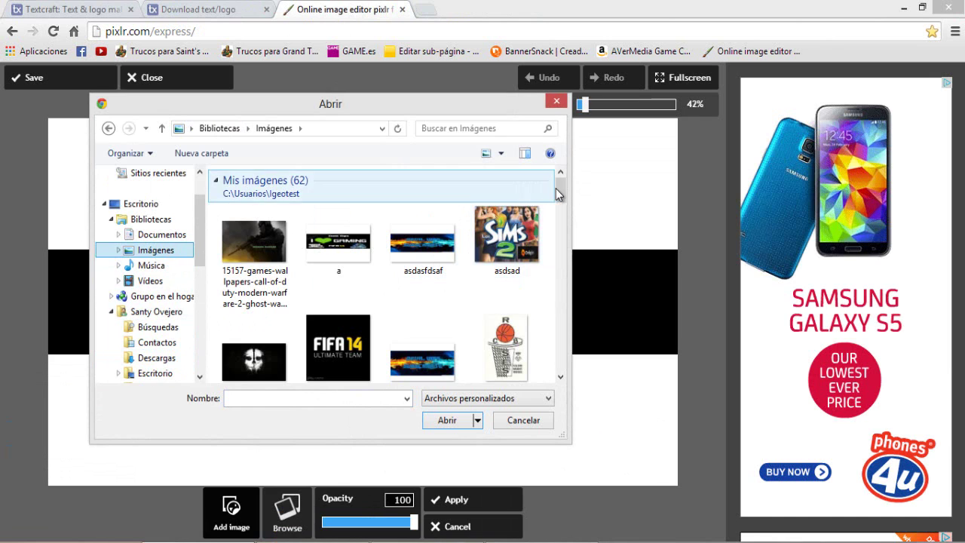
pyautogui.moveTo(561, 193); pyautogui.dragTo(564, 234)
pyautogui.doubleClick(434, 284)
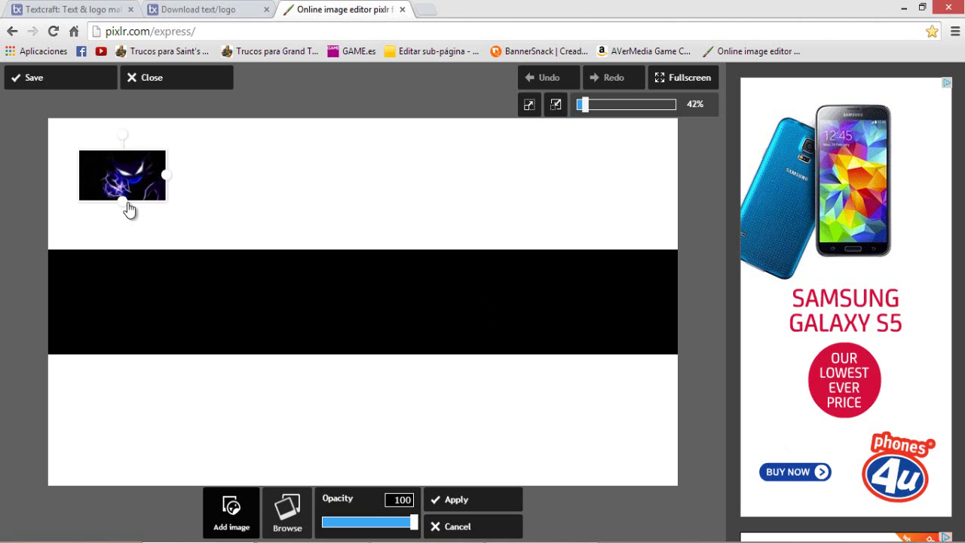
# Stretch and reposition the purple wallpaper so it covers the banner canvas edge to edge.
pyautogui.moveTo(129, 205)
pyautogui.mouseDown()
pyautogui.moveTo(424, 366)
pyautogui.moveTo(424, 332)
pyautogui.moveTo(440, 337)
pyautogui.mouseUp()
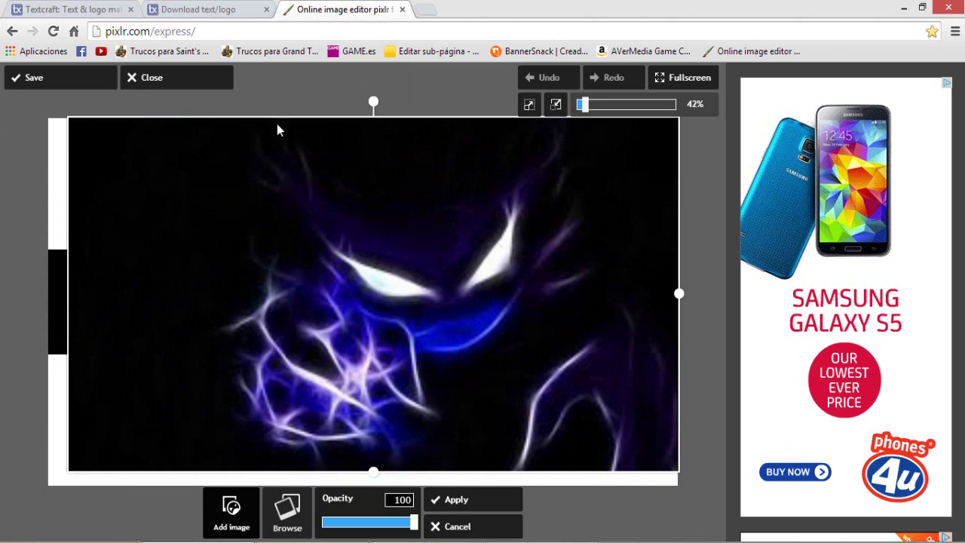
pyautogui.moveTo(366, 148); pyautogui.dragTo(367, 146)
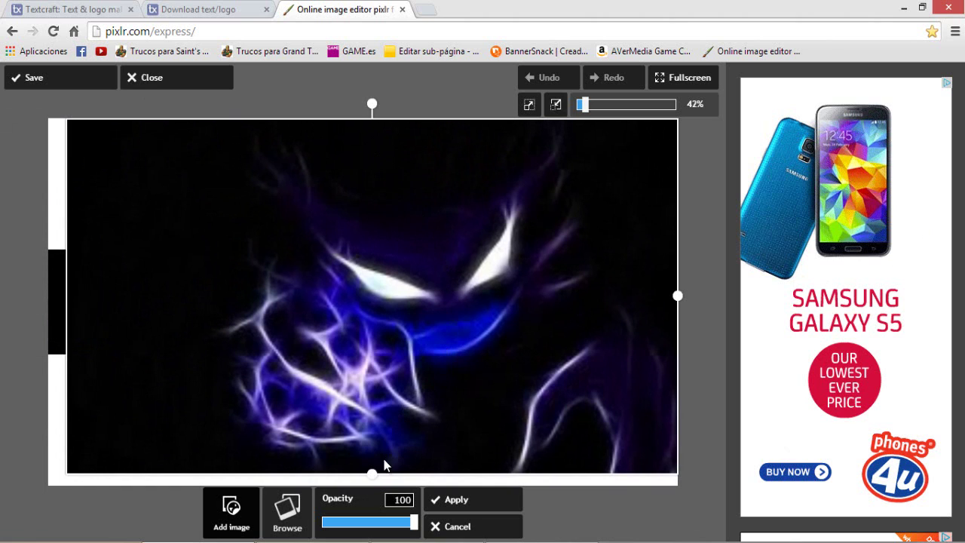
pyautogui.moveTo(371, 477); pyautogui.dragTo(372, 487)
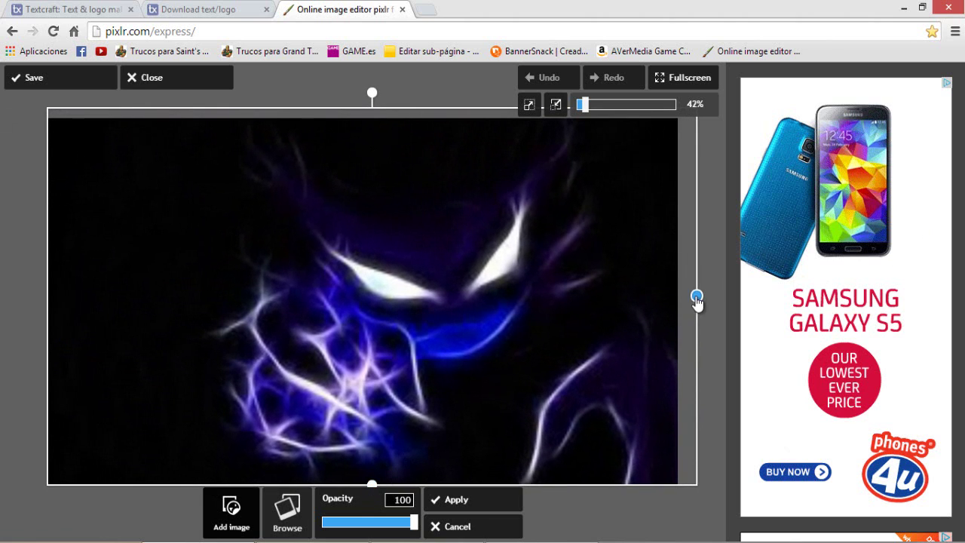
pyautogui.moveTo(688, 302); pyautogui.dragTo(679, 297)
pyautogui.moveTo(470, 294); pyautogui.dragTo(379, 291)
pyautogui.moveTo(680, 294)
pyautogui.mouseDown()
pyautogui.moveTo(661, 295)
pyautogui.moveTo(683, 315)
pyautogui.mouseUp()
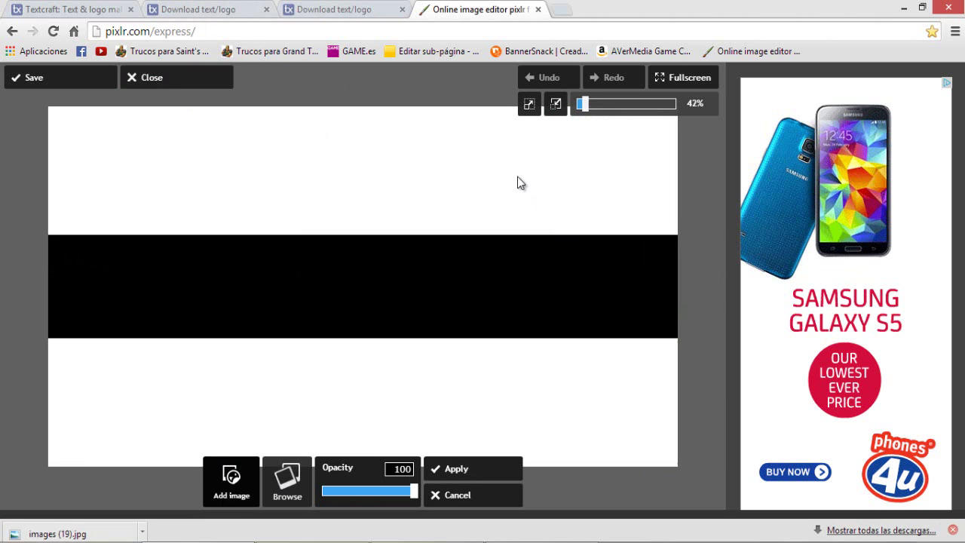
# Close the duplicate logo download tab and insert images (19) onto the banner.
pyautogui.click(199, 9)
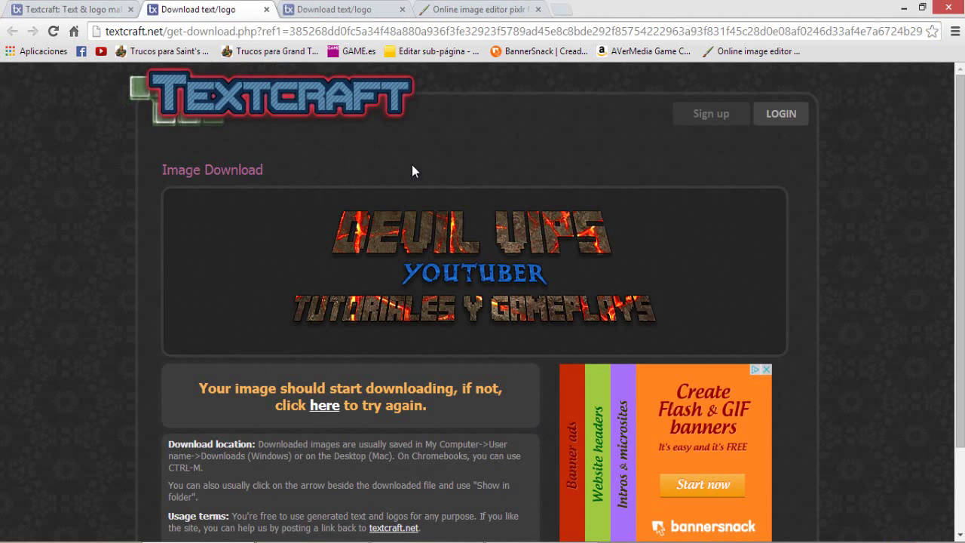
pyautogui.click(352, 6)
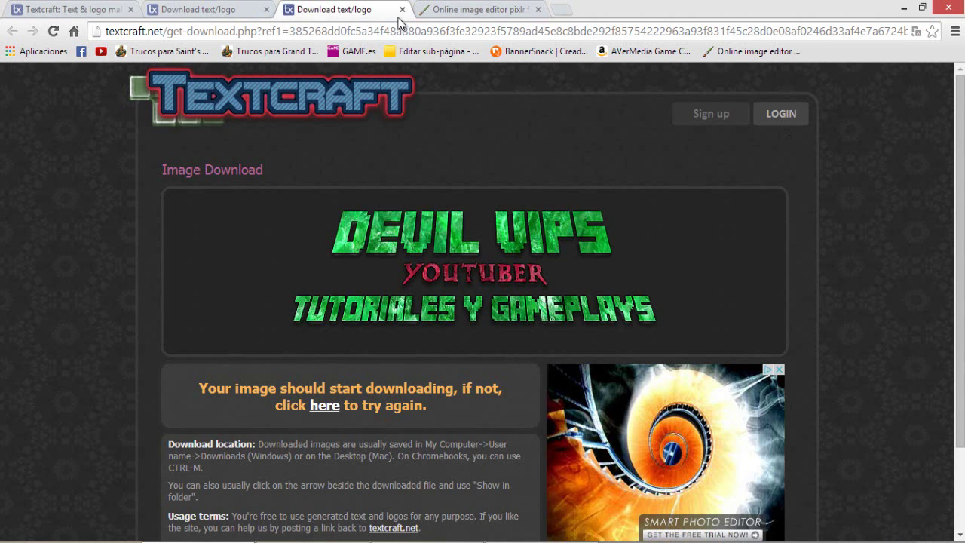
pyautogui.click(403, 10)
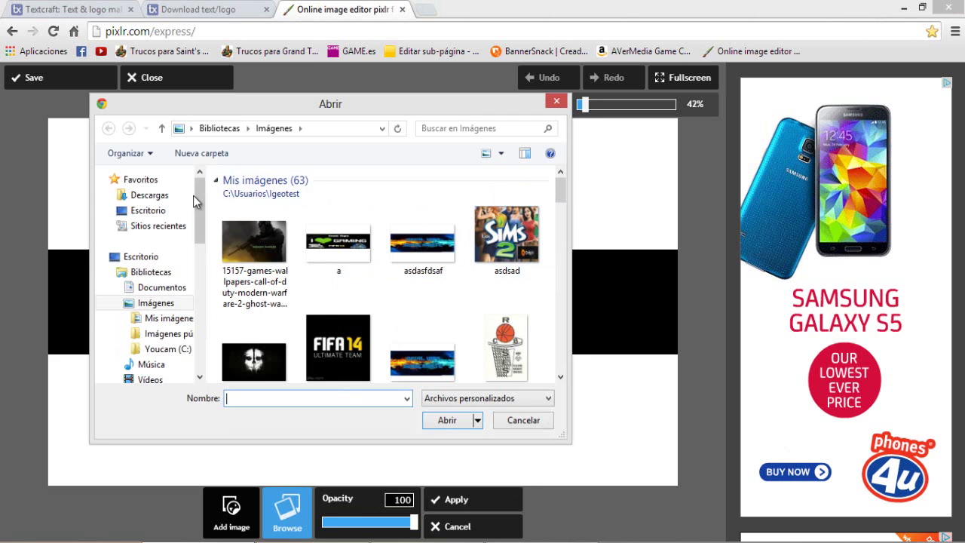
pyautogui.moveTo(563, 188)
pyautogui.mouseDown()
pyautogui.moveTo(566, 294)
pyautogui.moveTo(565, 283)
pyautogui.mouseUp()
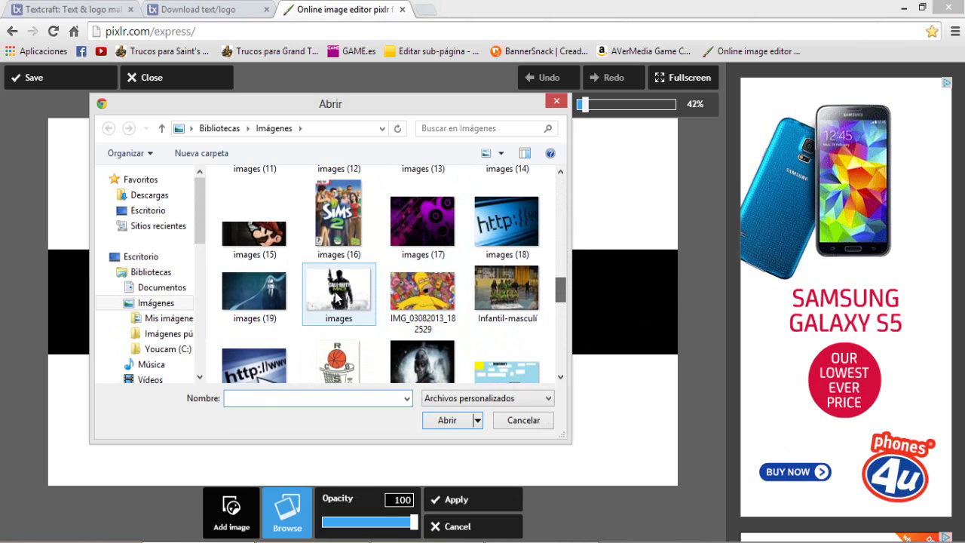
pyautogui.doubleClick(256, 279)
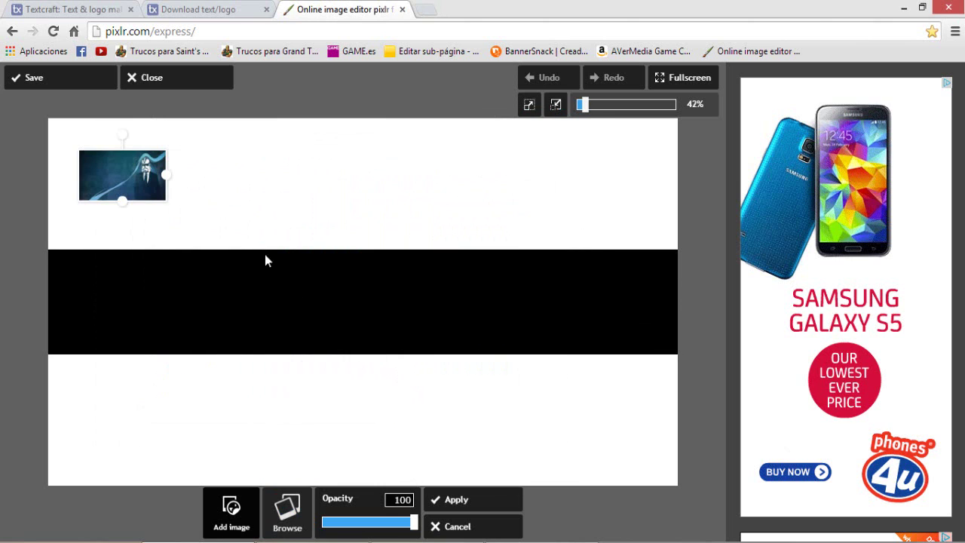
# Enlarge, stretch and shift the stormtrooper picture around the banner canvas.
pyautogui.moveTo(179, 197); pyautogui.dragTo(370, 260)
pyautogui.moveTo(369, 260)
pyautogui.mouseDown()
pyautogui.moveTo(214, 203)
pyautogui.moveTo(483, 322)
pyautogui.moveTo(563, 392)
pyautogui.moveTo(361, 230)
pyautogui.moveTo(419, 276)
pyautogui.mouseUp()
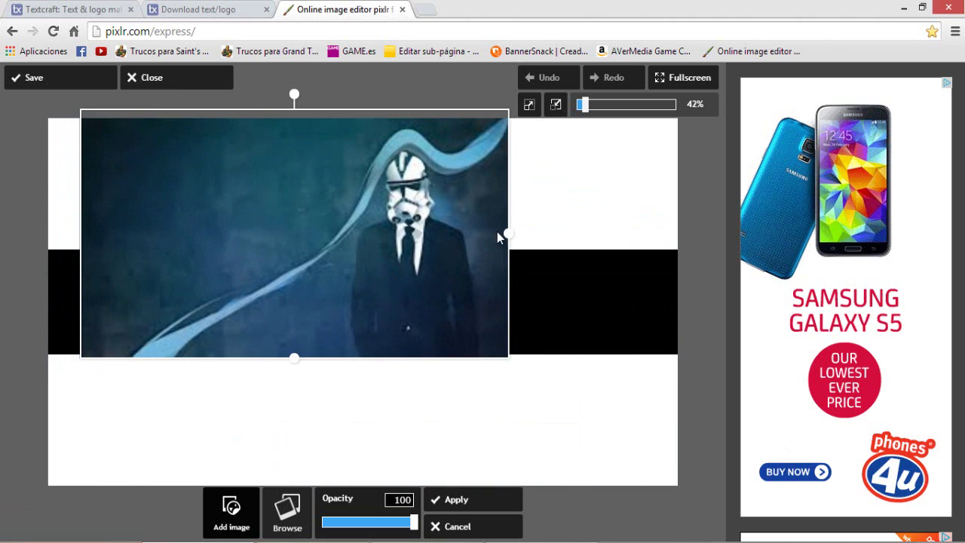
pyautogui.moveTo(550, 253); pyautogui.dragTo(611, 260)
pyautogui.moveTo(327, 243)
pyautogui.mouseDown()
pyautogui.moveTo(415, 302)
pyautogui.moveTo(378, 299)
pyautogui.moveTo(391, 301)
pyautogui.mouseUp()
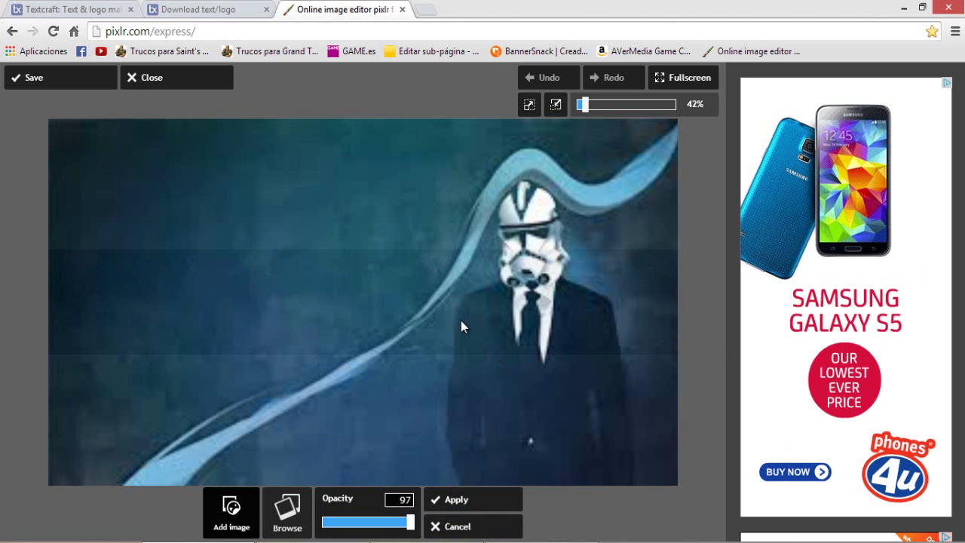
pyautogui.moveTo(460, 316)
pyautogui.mouseDown()
pyautogui.moveTo(456, 366)
pyautogui.moveTo(456, 338)
pyautogui.mouseUp()
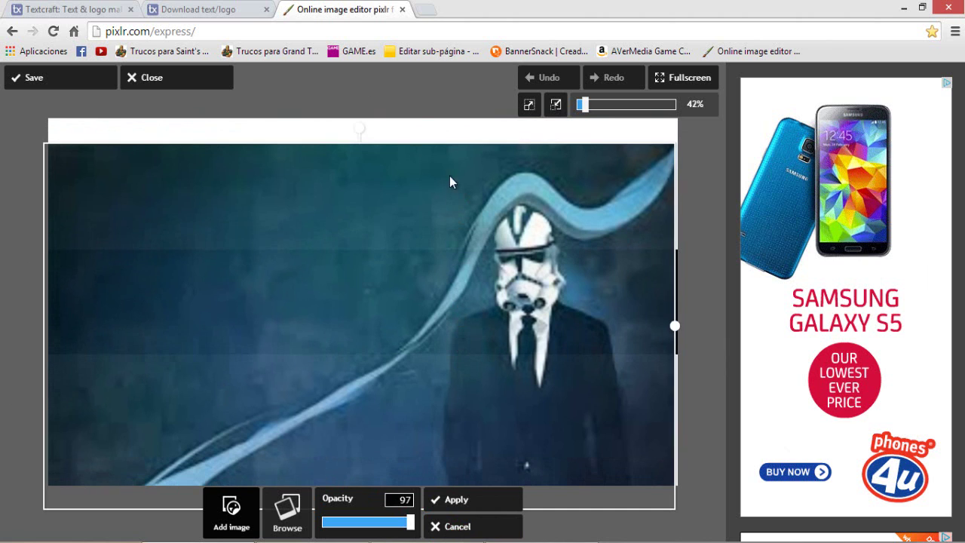
pyautogui.moveTo(661, 326)
pyautogui.mouseDown()
pyautogui.moveTo(650, 325)
pyautogui.moveTo(678, 327)
pyautogui.mouseUp()
pyautogui.moveTo(573, 318); pyautogui.dragTo(578, 345)
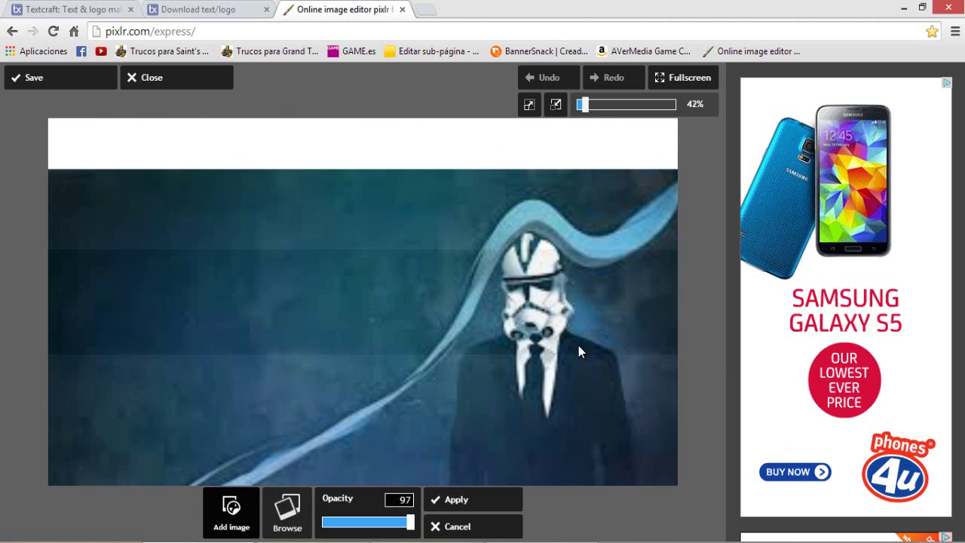
pyautogui.moveTo(578, 345)
pyautogui.mouseDown()
pyautogui.moveTo(542, 203)
pyautogui.moveTo(427, 56)
pyautogui.mouseUp()
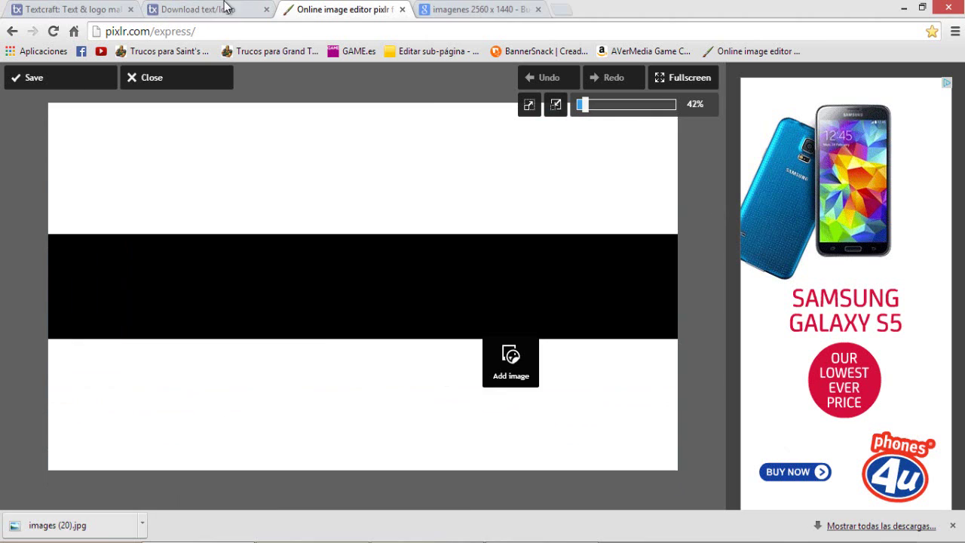
# Insert the space-nebula picture images (20) and stretch it to the canvas's right edge.
pyautogui.click(510, 360)
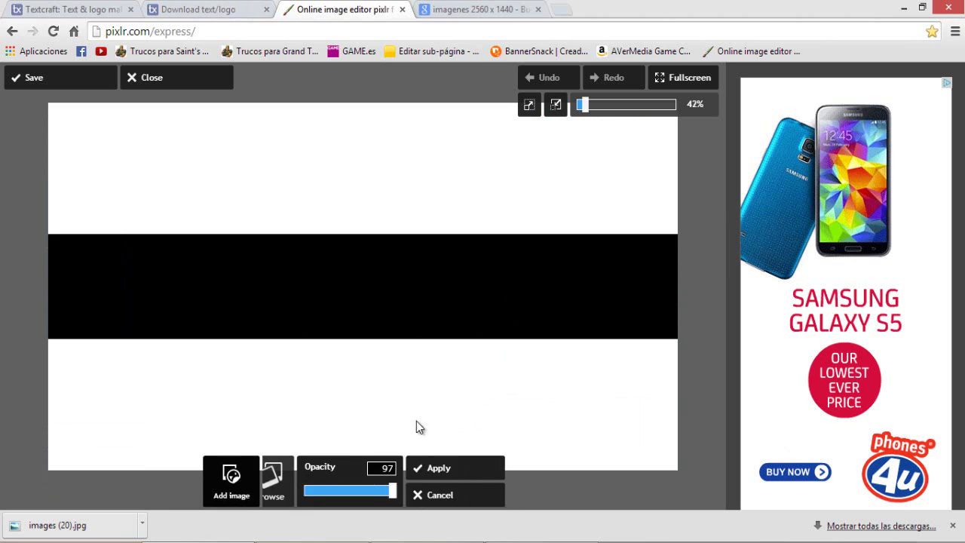
pyautogui.click(287, 483)
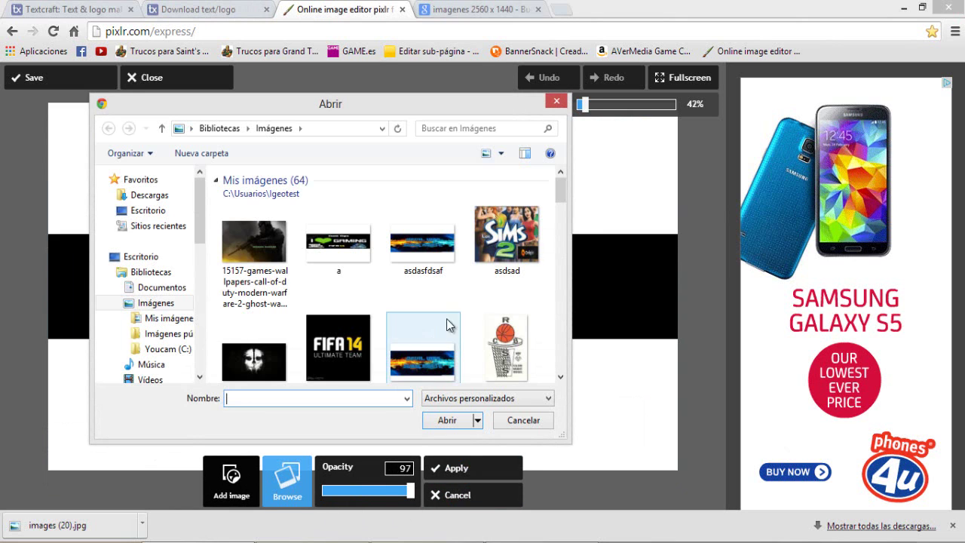
pyautogui.scroll(-1, 558, 211)
pyautogui.moveTo(560, 217); pyautogui.dragTo(560, 265)
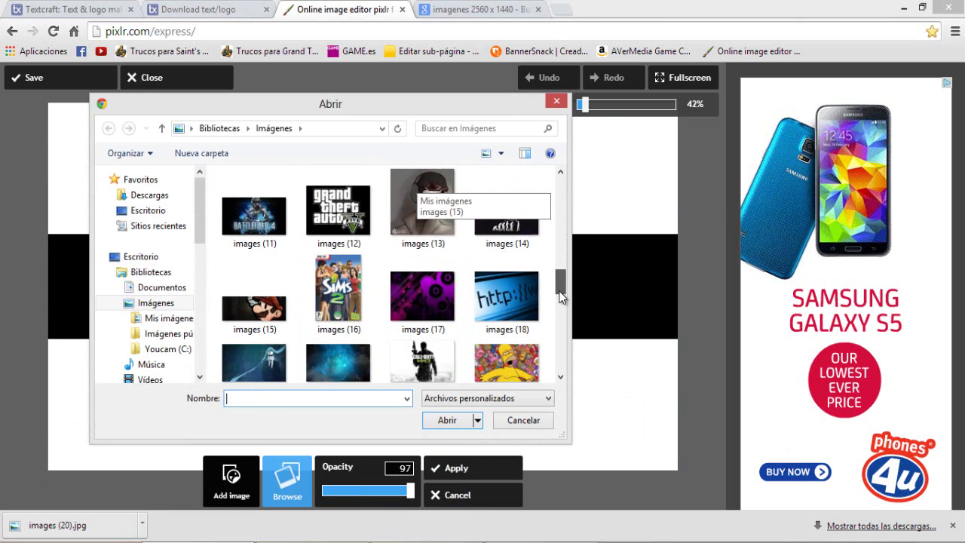
pyautogui.moveTo(560, 267); pyautogui.dragTo(558, 297)
pyautogui.doubleClick(338, 251)
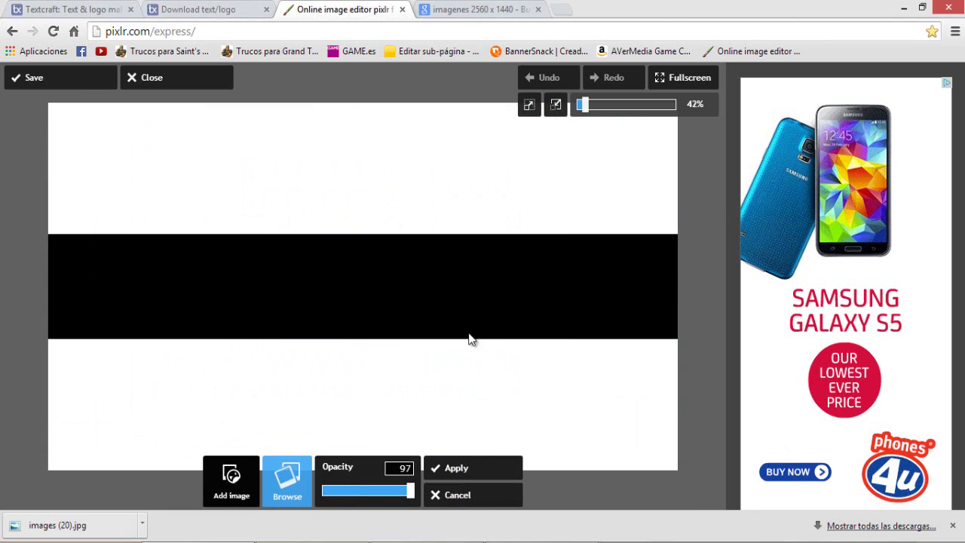
pyautogui.moveTo(175, 162); pyautogui.dragTo(472, 271)
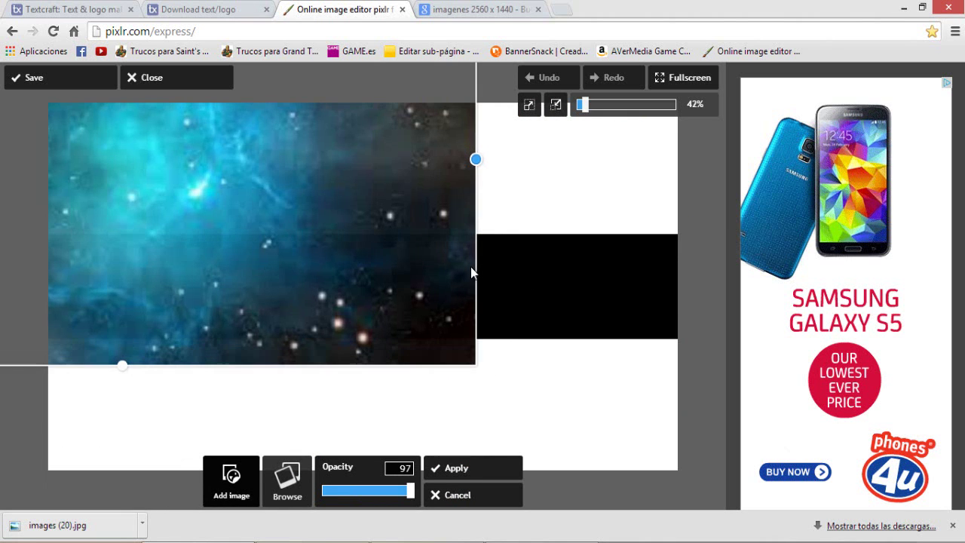
pyautogui.moveTo(330, 245)
pyautogui.mouseDown()
pyautogui.moveTo(448, 289)
pyautogui.moveTo(495, 322)
pyautogui.mouseUp()
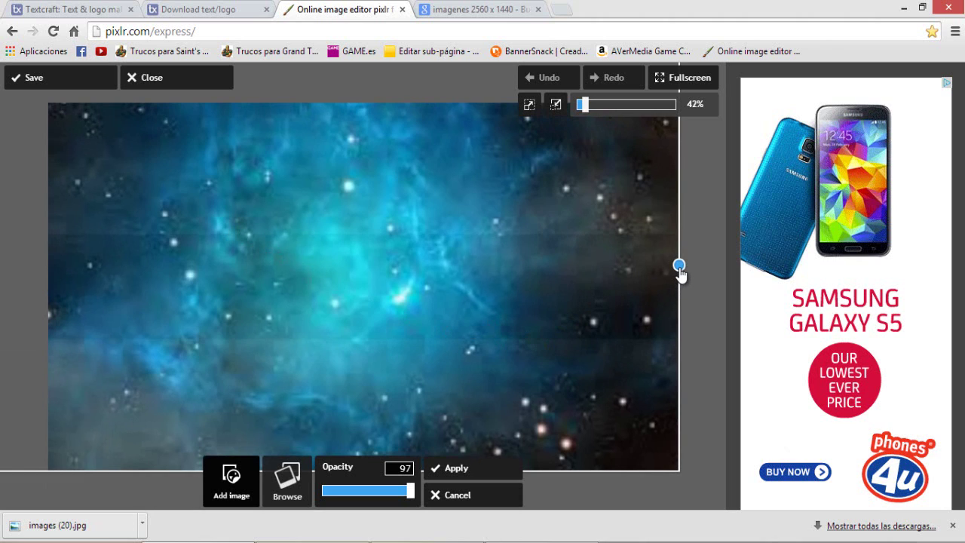
pyautogui.moveTo(679, 270); pyautogui.dragTo(681, 272)
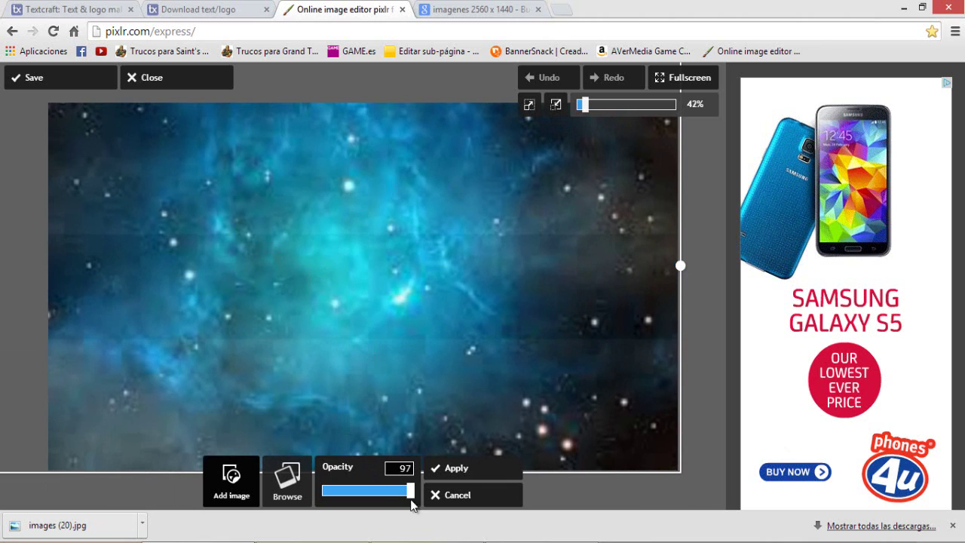
# Apply the nebula background and insert the Devil-Vips (3) logo from Descargas.
pyautogui.click(474, 471)
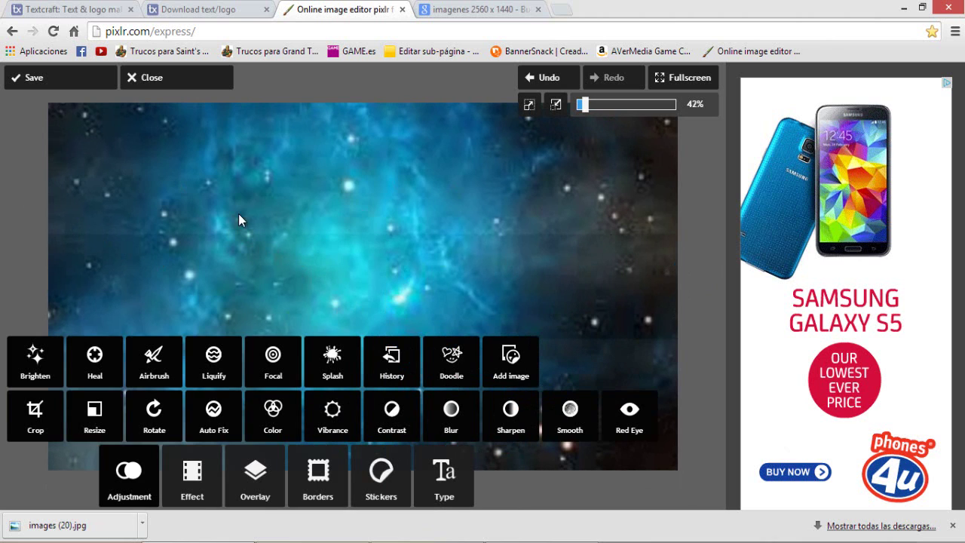
pyautogui.click(509, 377)
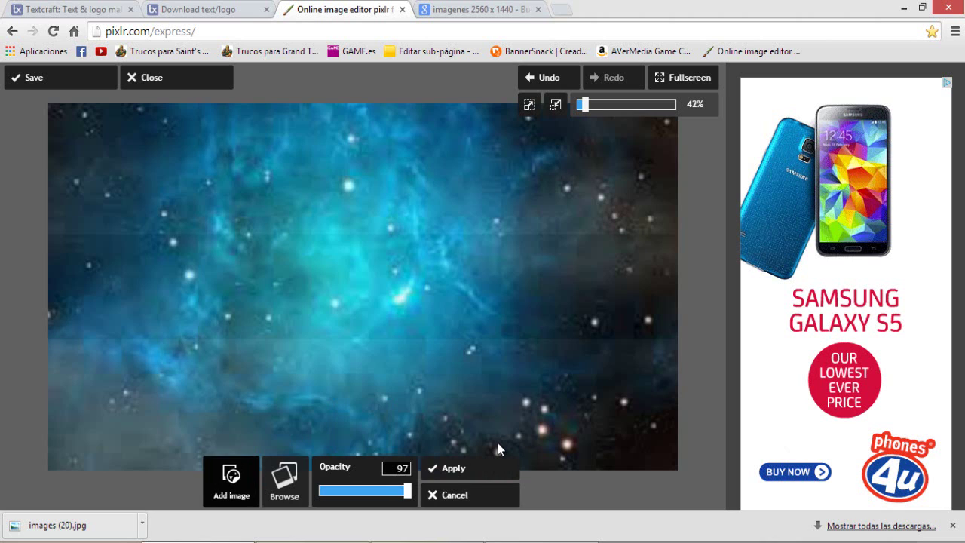
pyautogui.click(287, 479)
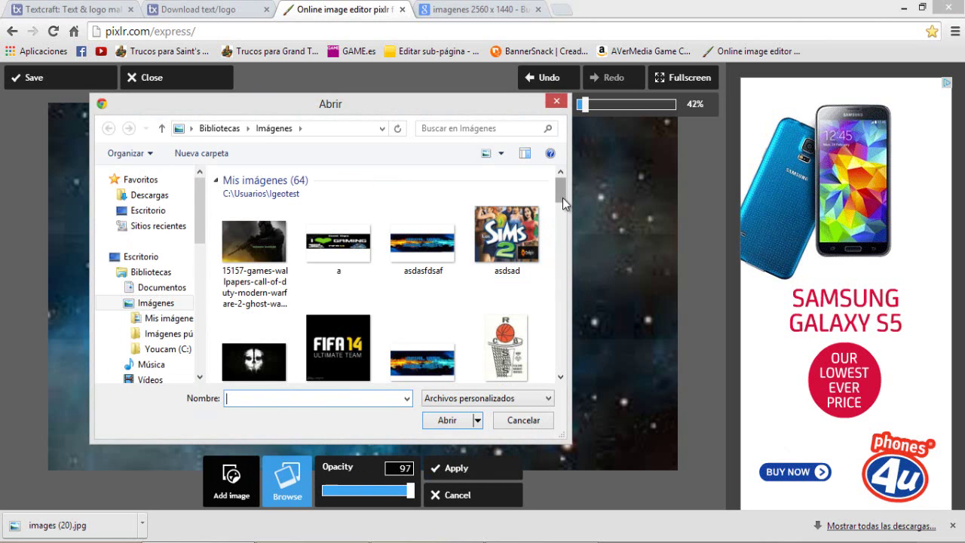
pyautogui.moveTo(563, 197); pyautogui.dragTo(563, 320)
pyautogui.click(129, 198)
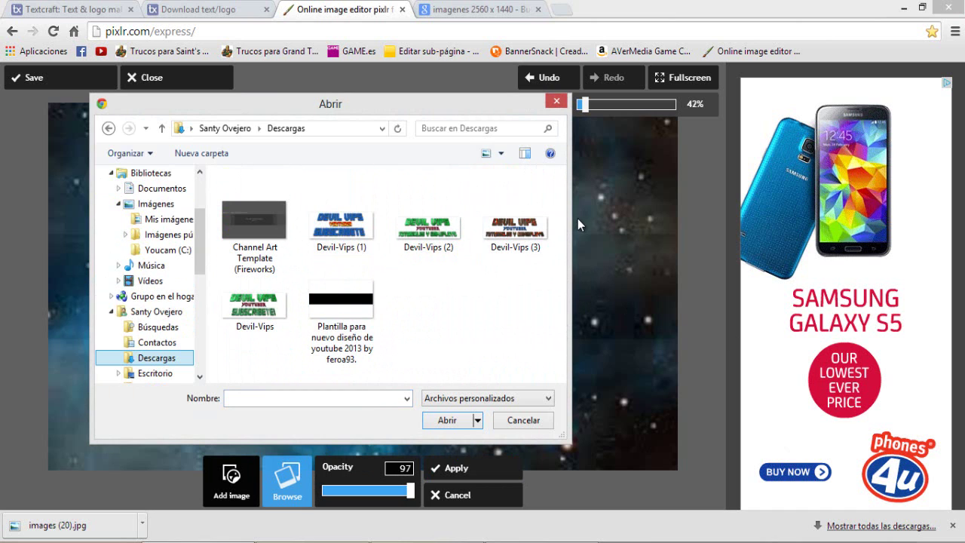
pyautogui.doubleClick(515, 226)
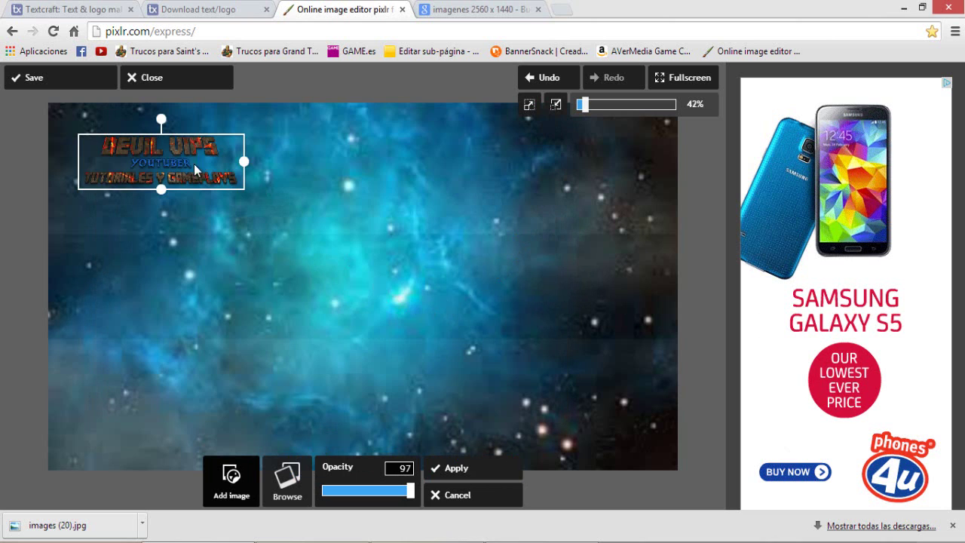
# Centre the Devil Vips logo on the banner and raise its opacity to about 100.
pyautogui.moveTo(194, 164)
pyautogui.mouseDown()
pyautogui.moveTo(391, 285)
pyautogui.moveTo(514, 316)
pyautogui.moveTo(505, 317)
pyautogui.mouseUp()
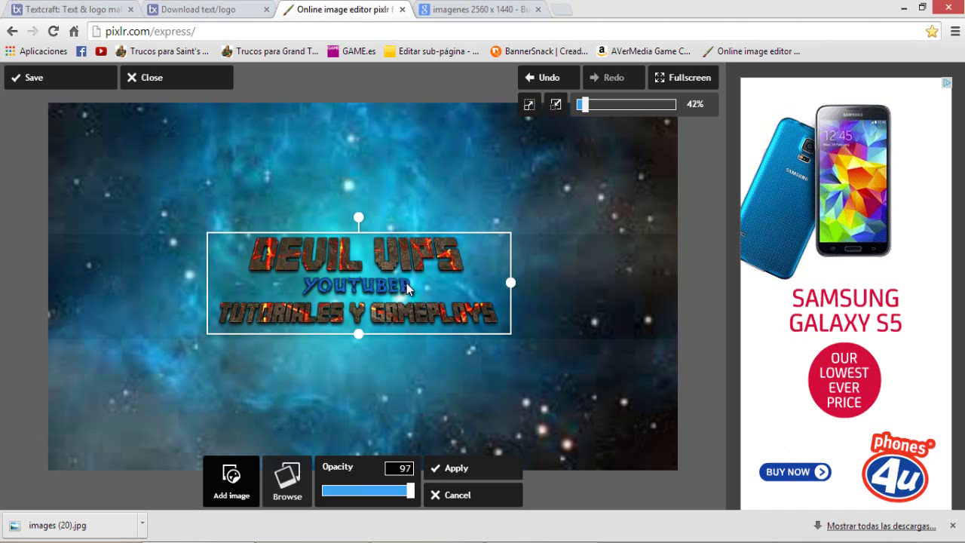
pyautogui.moveTo(396, 287); pyautogui.dragTo(407, 296)
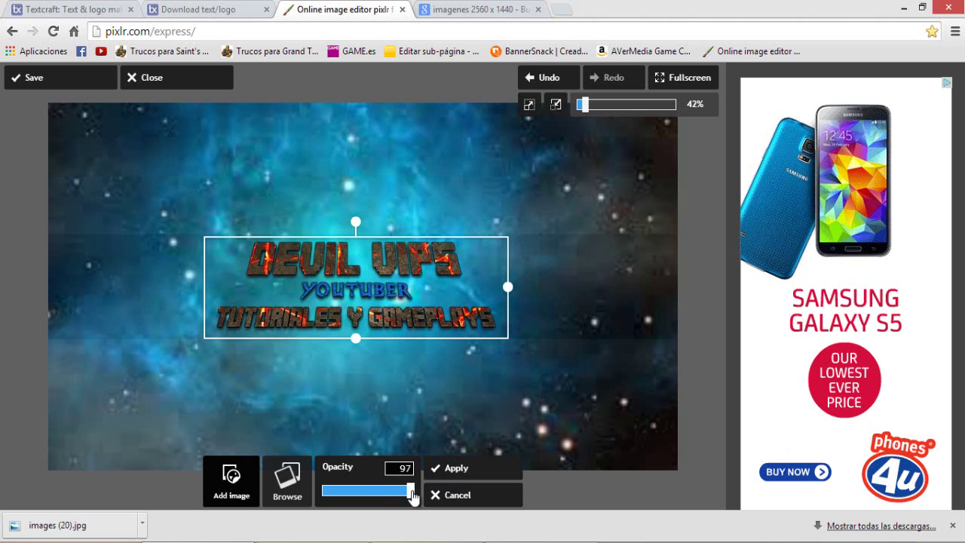
pyautogui.moveTo(413, 496); pyautogui.dragTo(419, 495)
# Apply the logo and add the lightning sticker from Stickers > Effects.
pyautogui.click(435, 467)
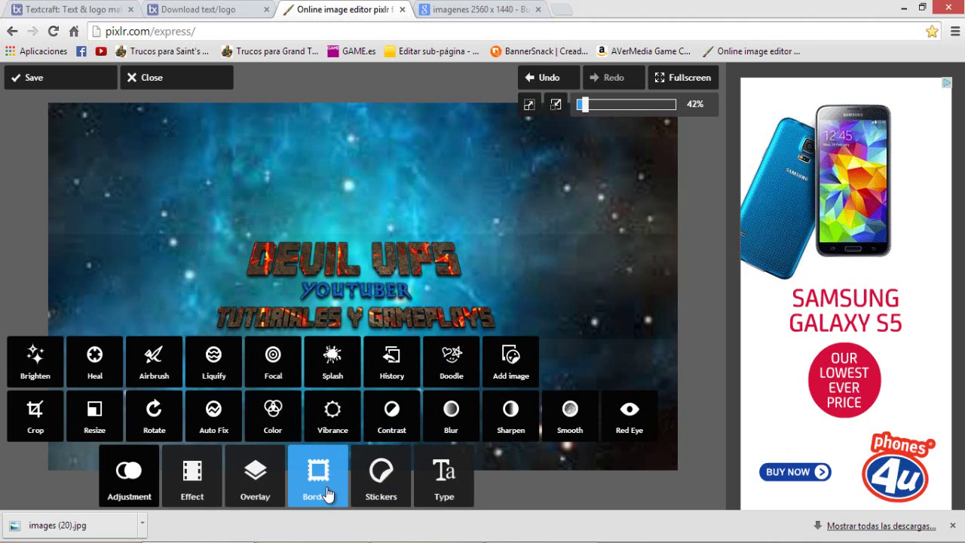
pyautogui.click(331, 486)
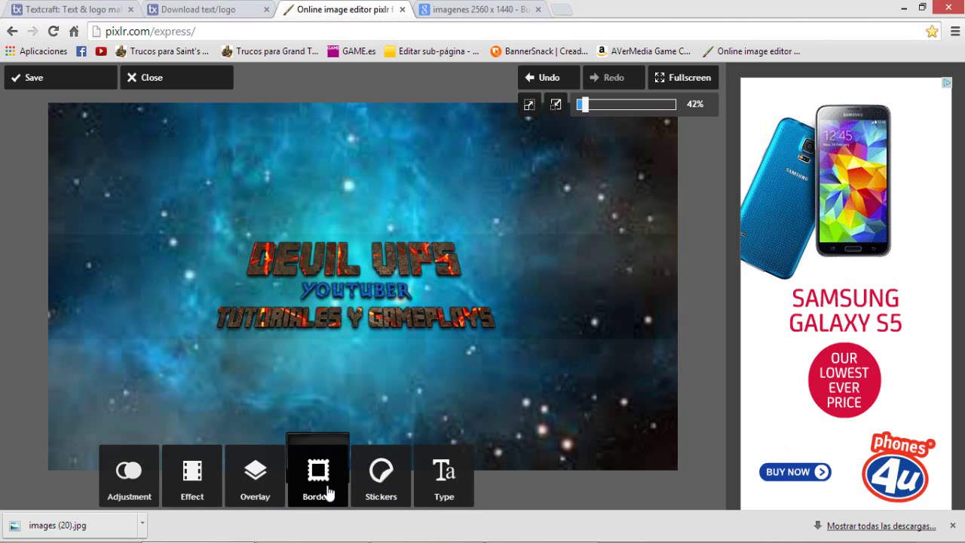
pyautogui.click(380, 479)
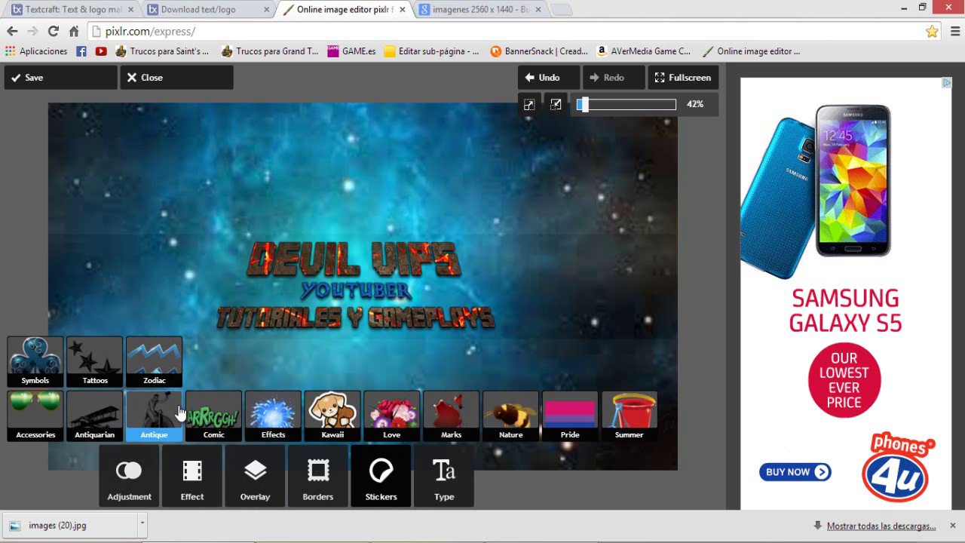
pyautogui.click(272, 415)
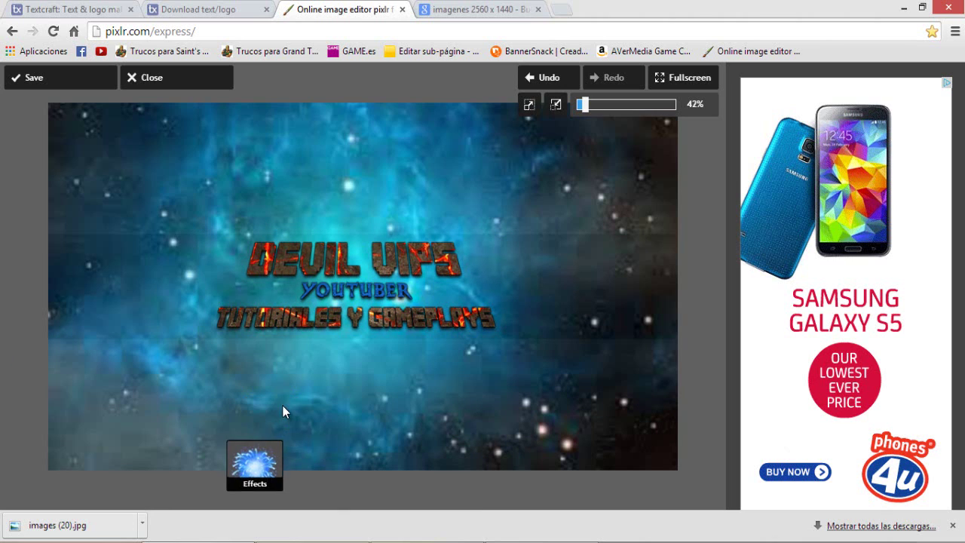
pyautogui.click(332, 482)
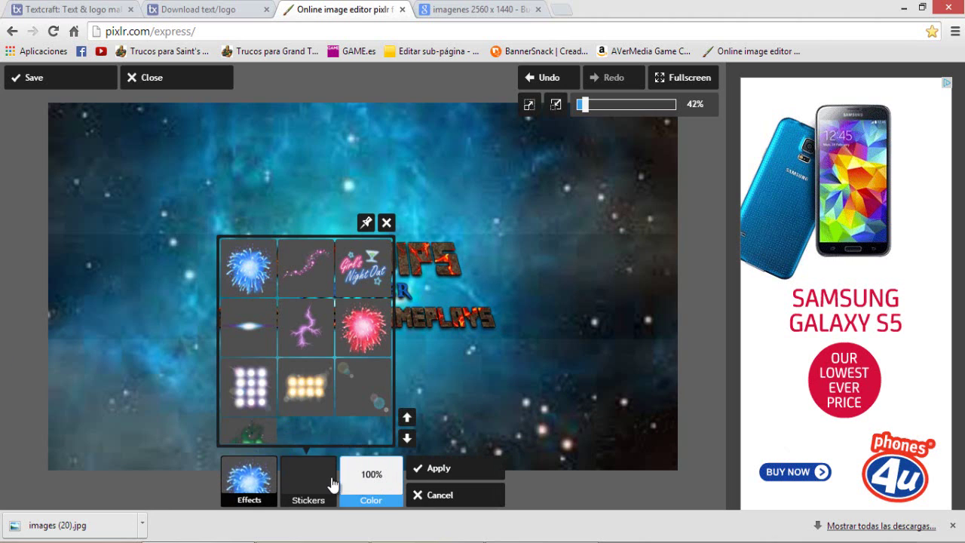
pyautogui.click(316, 325)
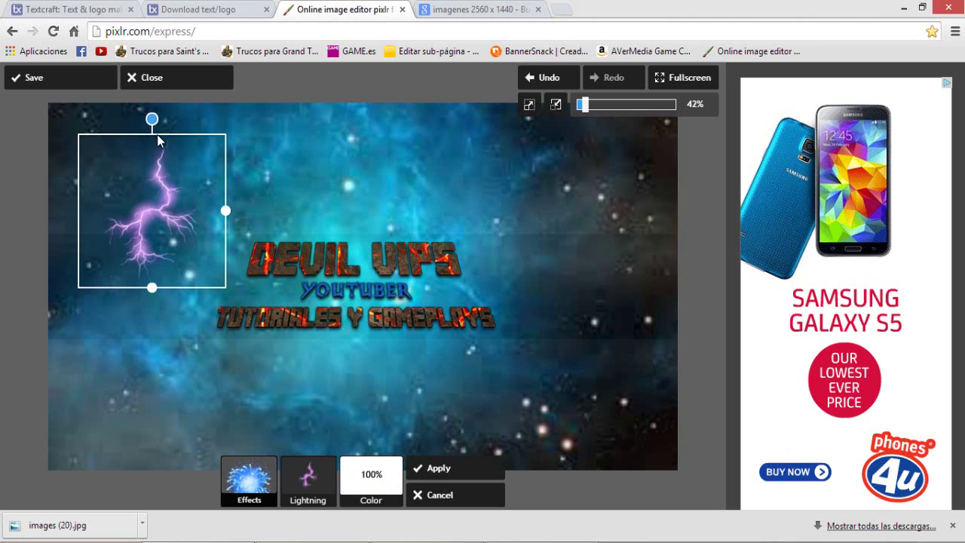
# Tilt the left lightning bolt, colour it white, and enlarge it.
pyautogui.moveTo(151, 119); pyautogui.dragTo(130, 123)
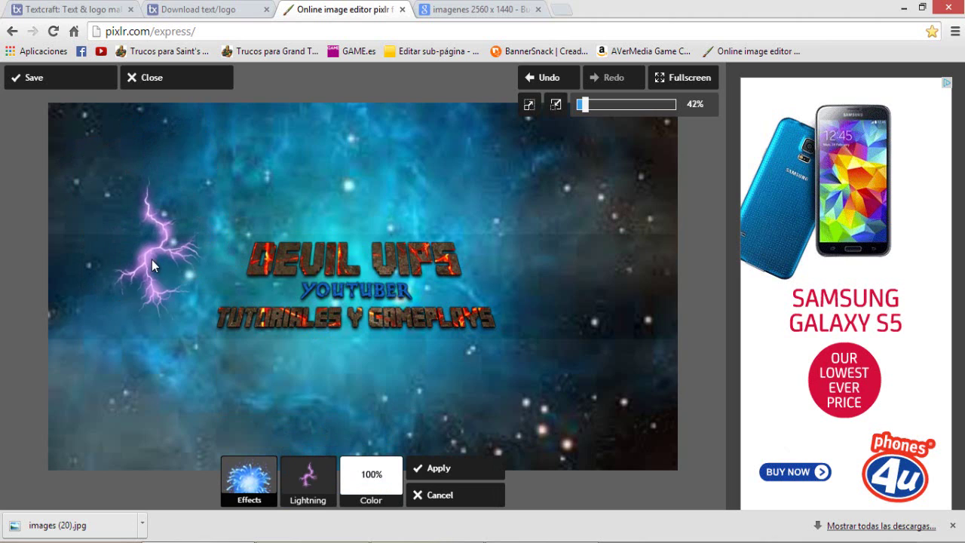
pyautogui.click(151, 265)
pyautogui.click(366, 476)
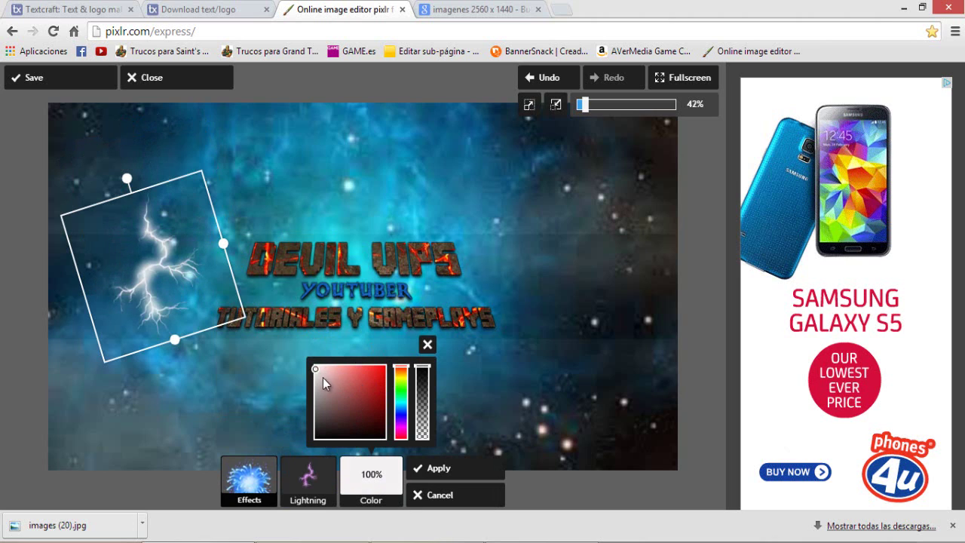
pyautogui.moveTo(313, 367); pyautogui.dragTo(397, 412)
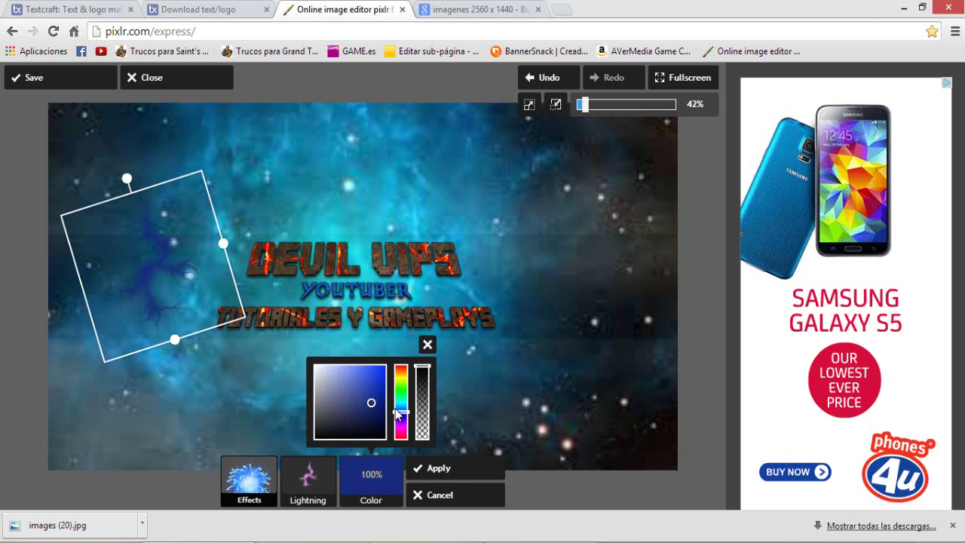
pyautogui.click(368, 398)
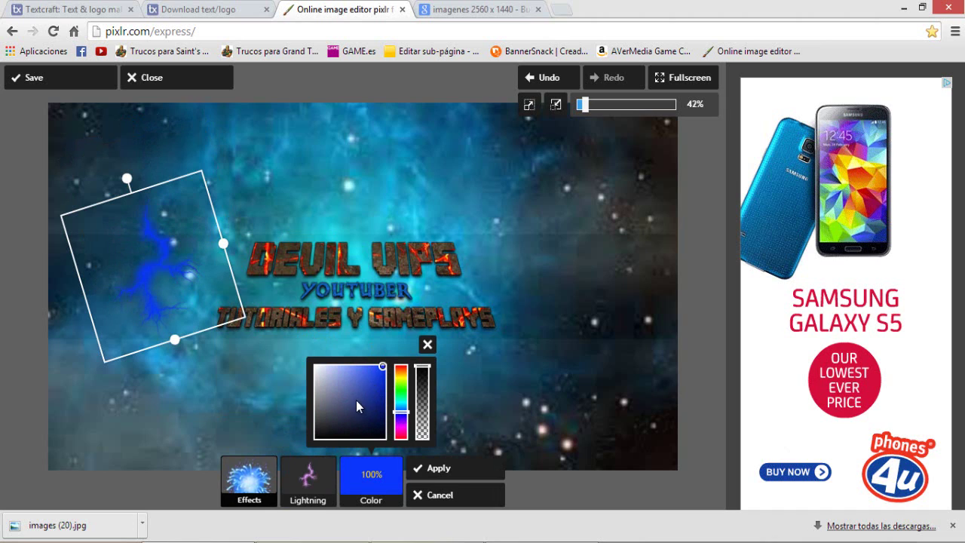
pyautogui.moveTo(358, 407); pyautogui.dragTo(315, 365)
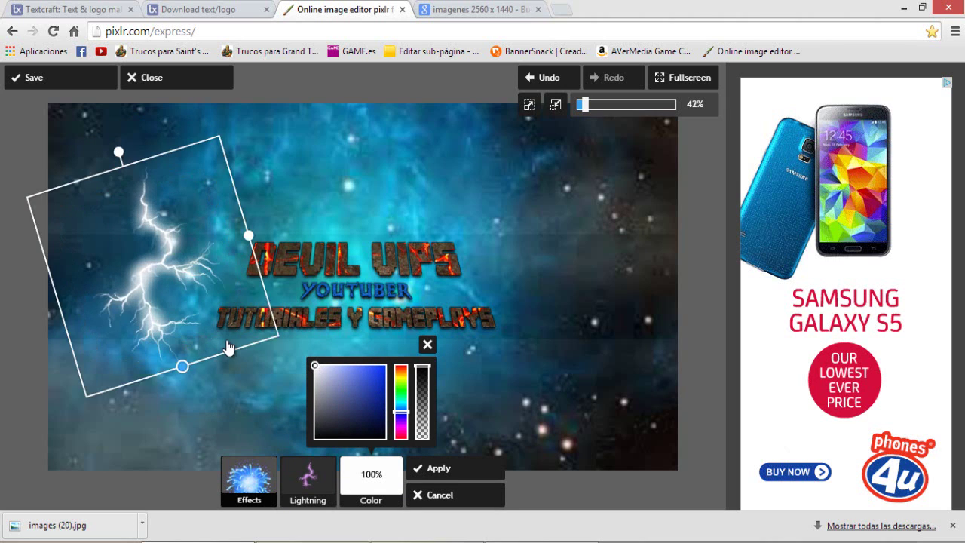
pyautogui.moveTo(179, 345); pyautogui.dragTo(182, 367)
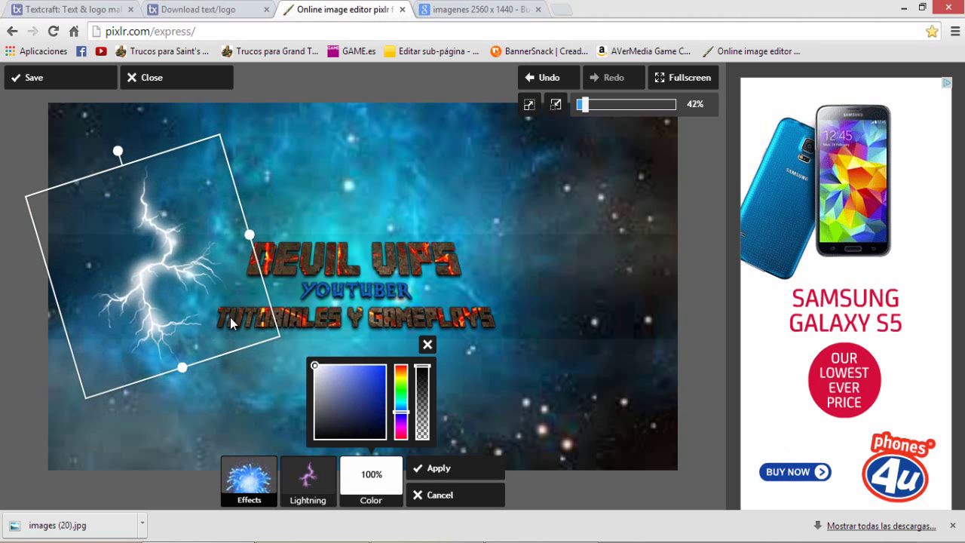
# Commit the white bolt, then add a second lightning sticker, rotated and moved right.
pyautogui.click(450, 475)
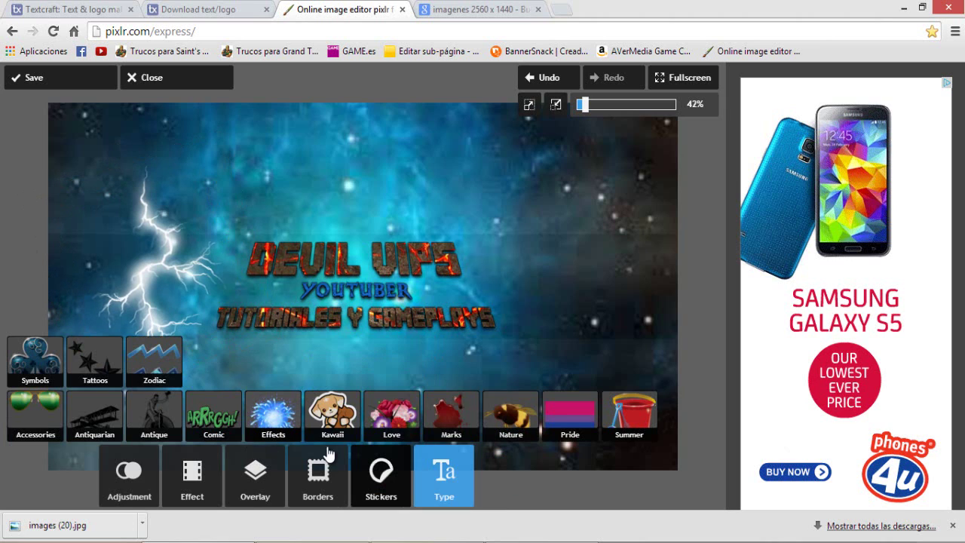
pyautogui.click(282, 433)
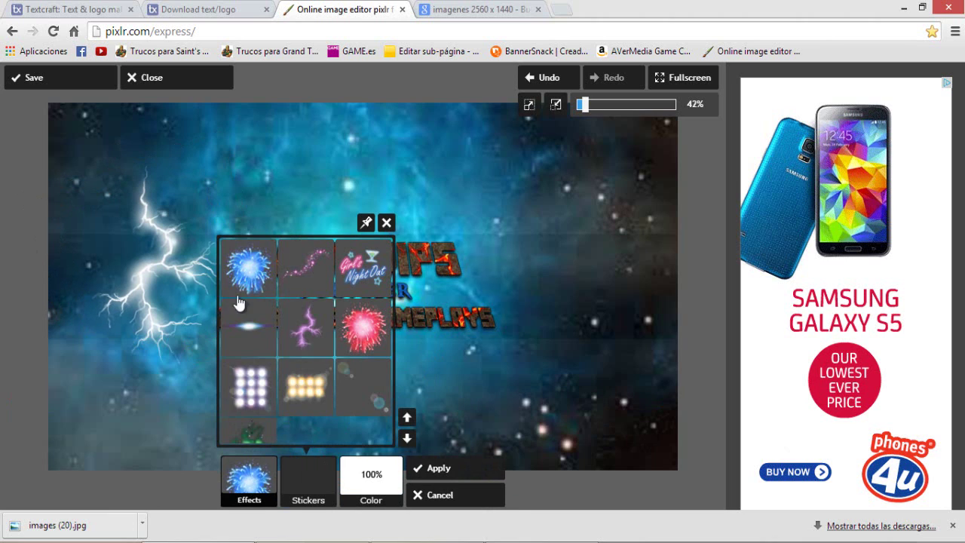
pyautogui.click(311, 324)
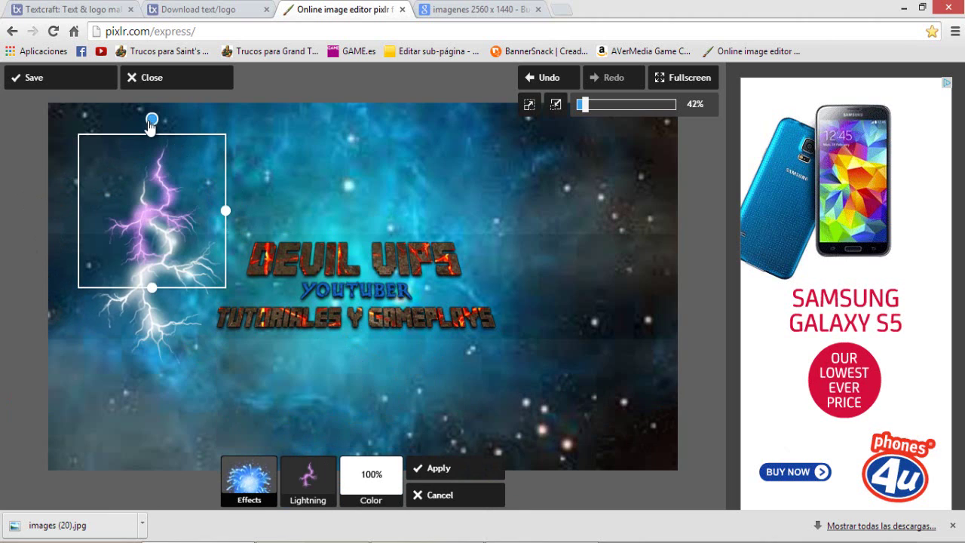
pyautogui.moveTo(151, 121); pyautogui.dragTo(94, 279)
pyautogui.moveTo(151, 219); pyautogui.dragTo(573, 276)
# Enlarge the second bolt and fine-tune its size and angle.
pyautogui.moveTo(612, 238); pyautogui.dragTo(648, 211)
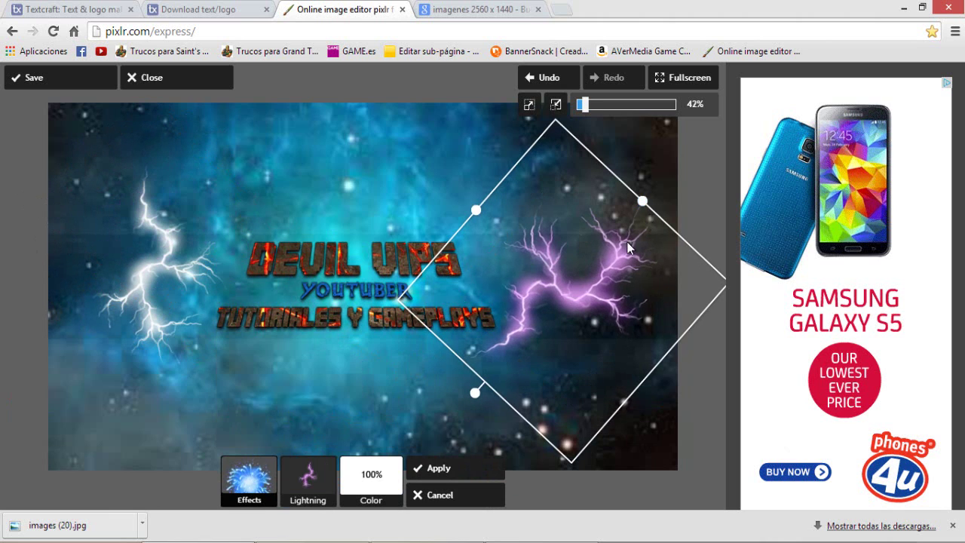
pyautogui.moveTo(580, 284)
pyautogui.mouseDown()
pyautogui.moveTo(604, 289)
pyautogui.moveTo(600, 279)
pyautogui.mouseUp()
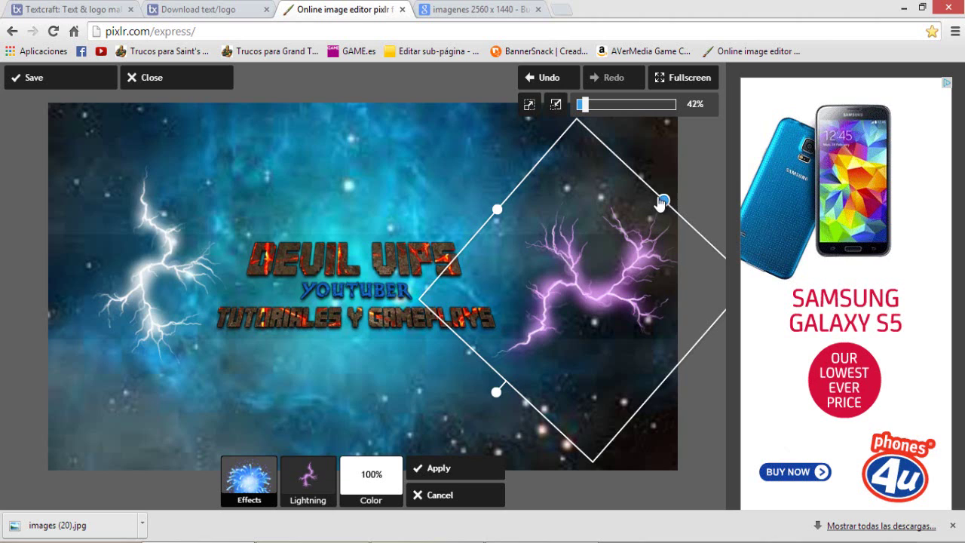
pyautogui.moveTo(660, 202); pyautogui.dragTo(660, 204)
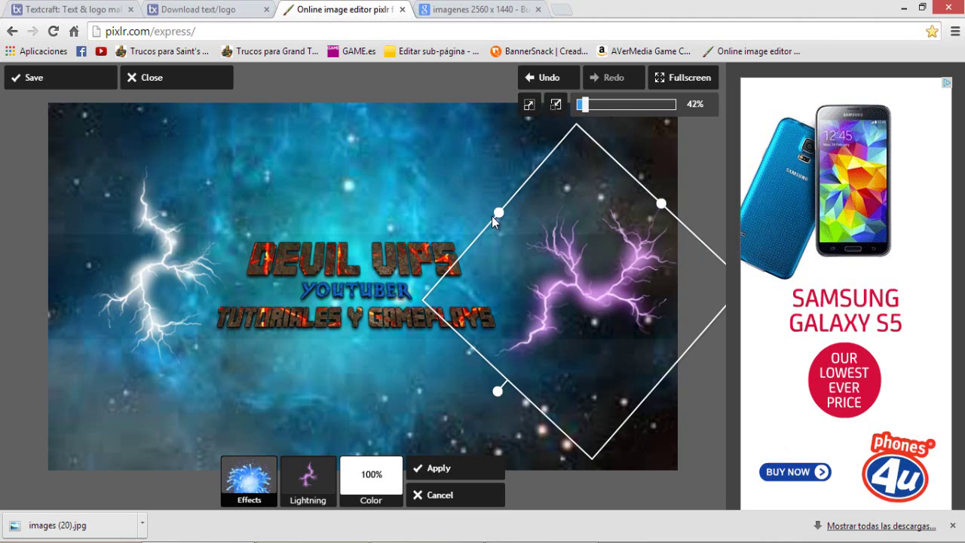
pyautogui.moveTo(492, 216); pyautogui.dragTo(493, 222)
pyautogui.moveTo(493, 398); pyautogui.dragTo(510, 402)
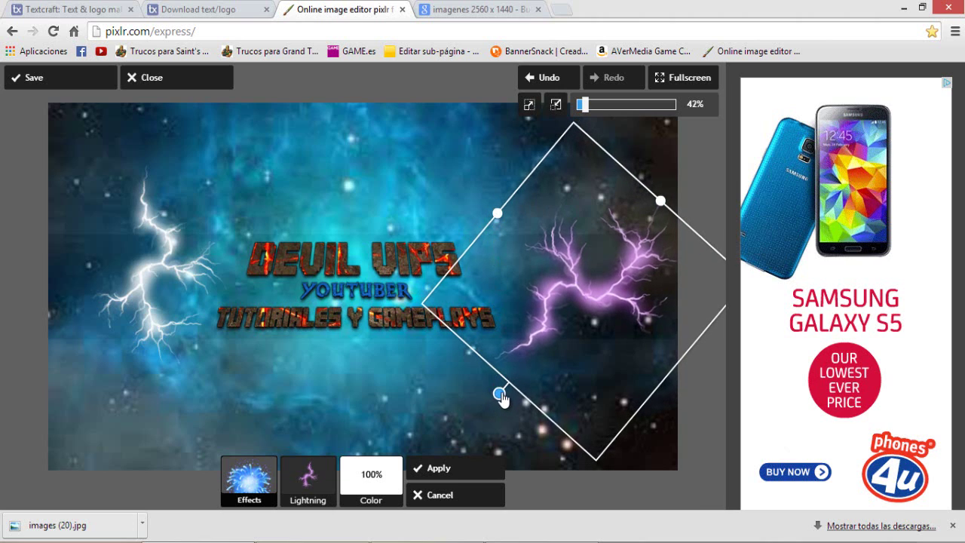
pyautogui.click(359, 481)
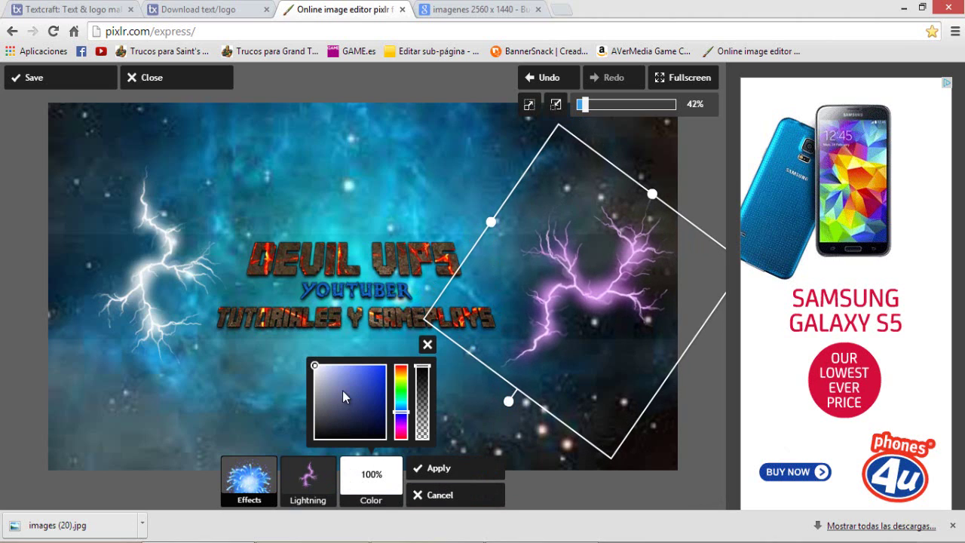
# Colour the right-hand lightning bolt white and apply it.
pyautogui.click(314, 367)
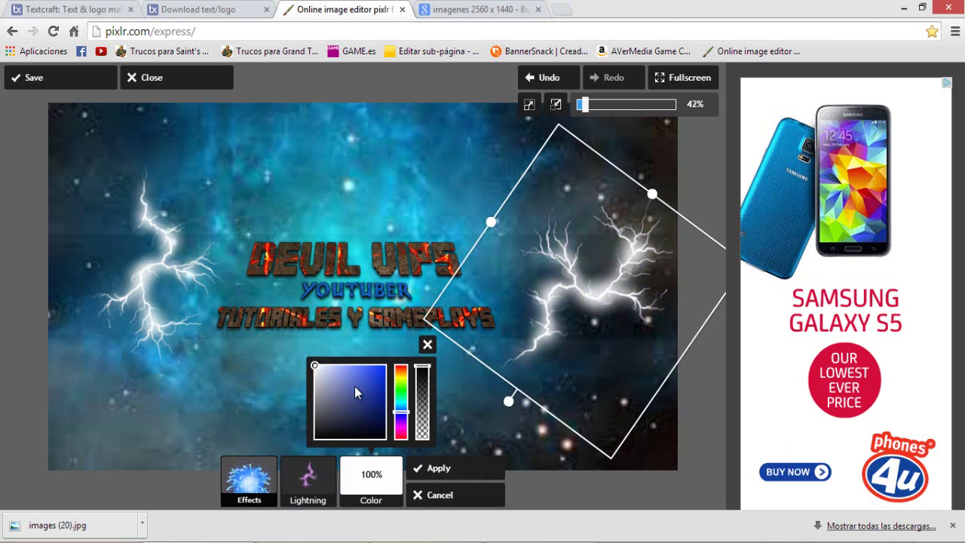
pyautogui.click(438, 468)
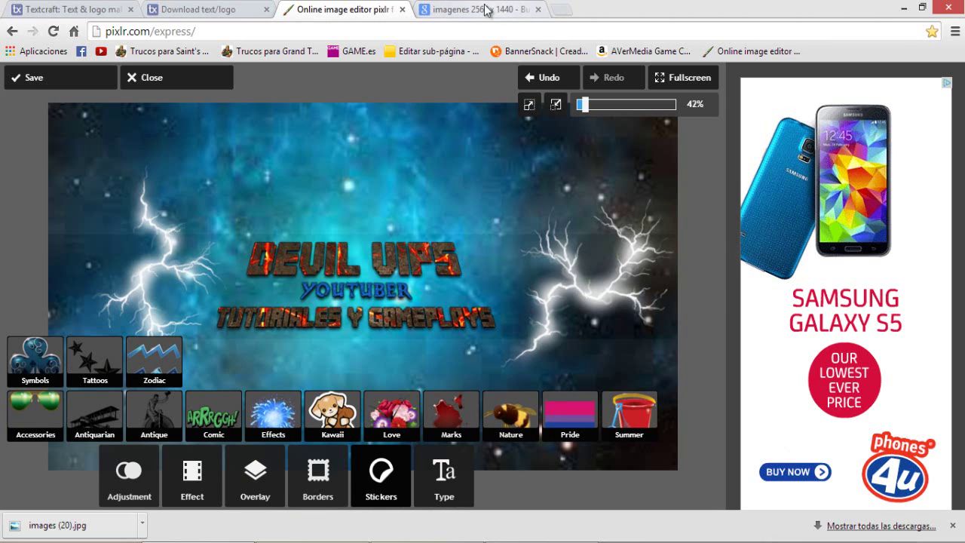
pyautogui.click(537, 9)
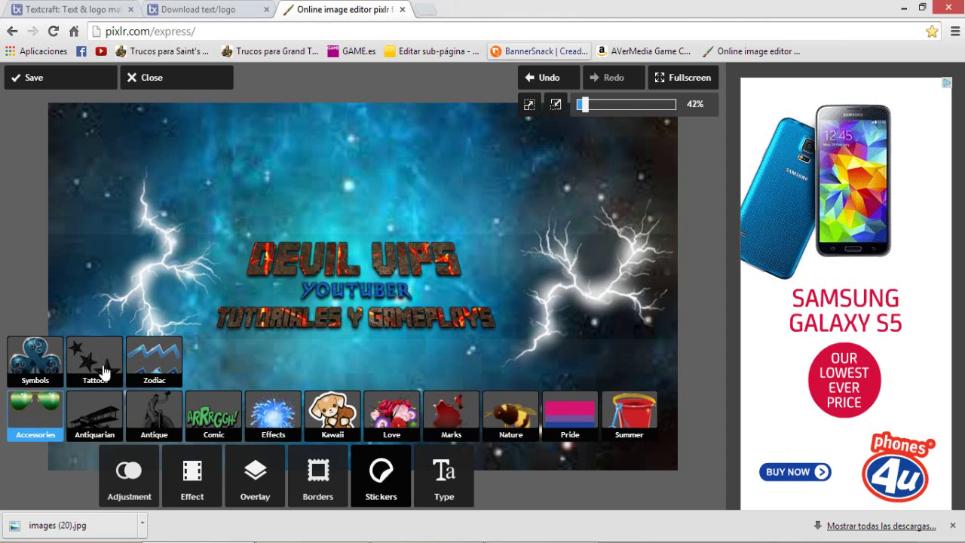
pyautogui.click(47, 352)
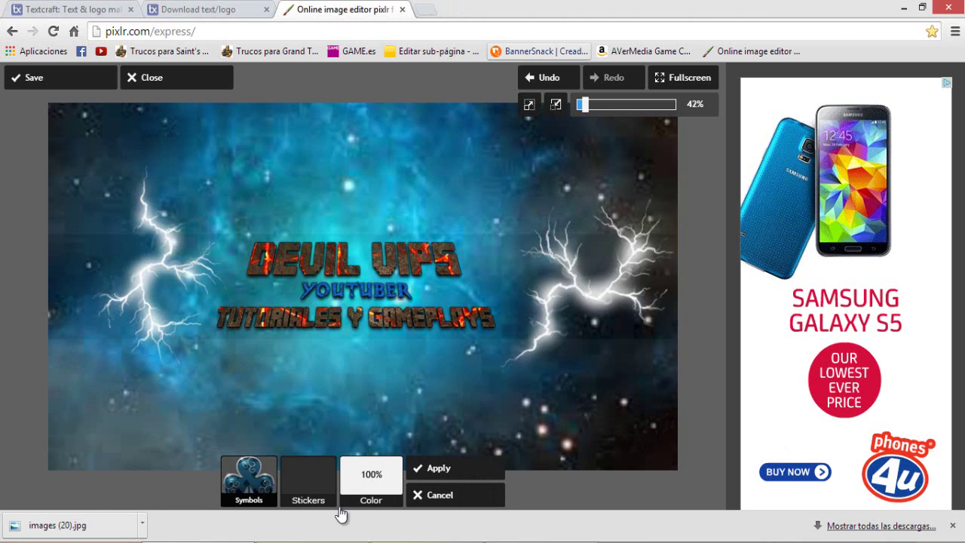
pyautogui.click(305, 477)
pyautogui.click(407, 439)
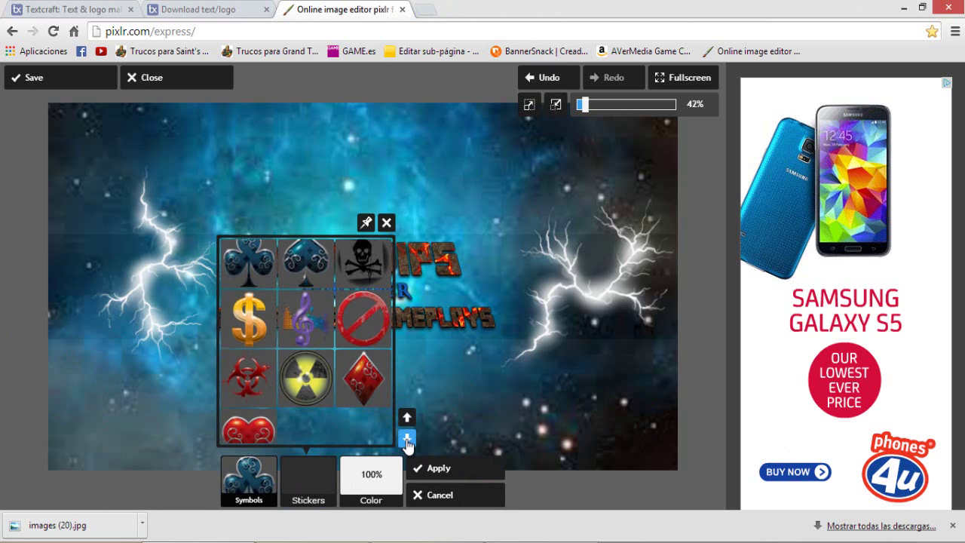
pyautogui.click(440, 494)
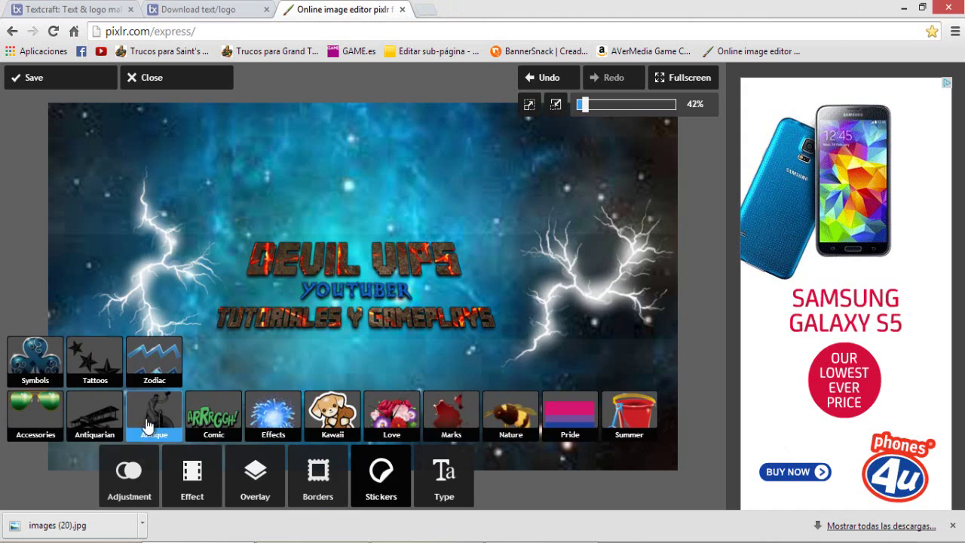
pyautogui.click(94, 358)
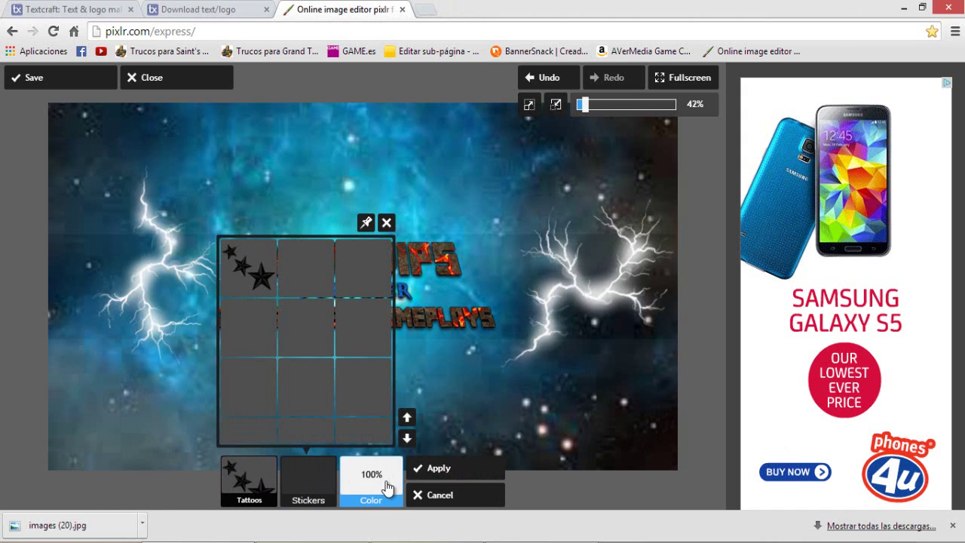
pyautogui.click(406, 438)
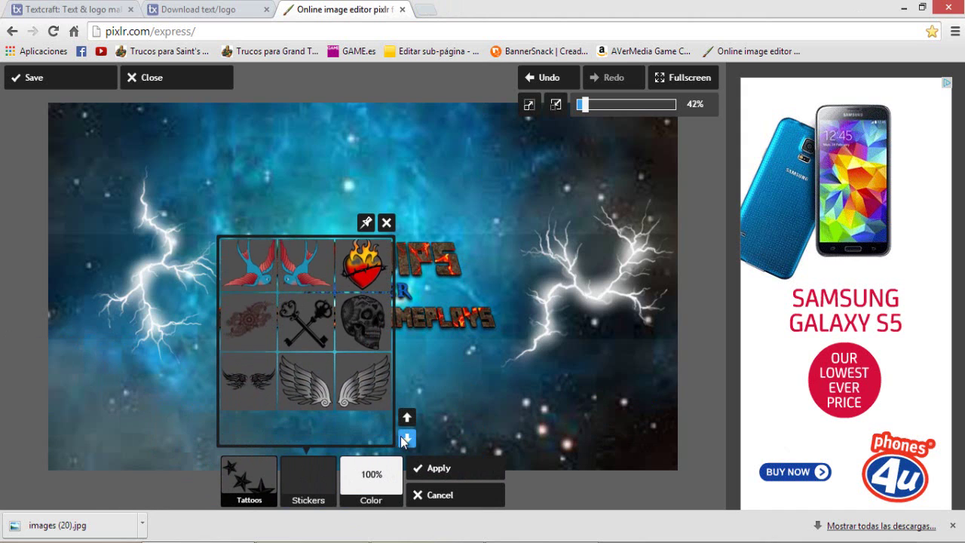
pyautogui.click(427, 500)
pyautogui.click(178, 370)
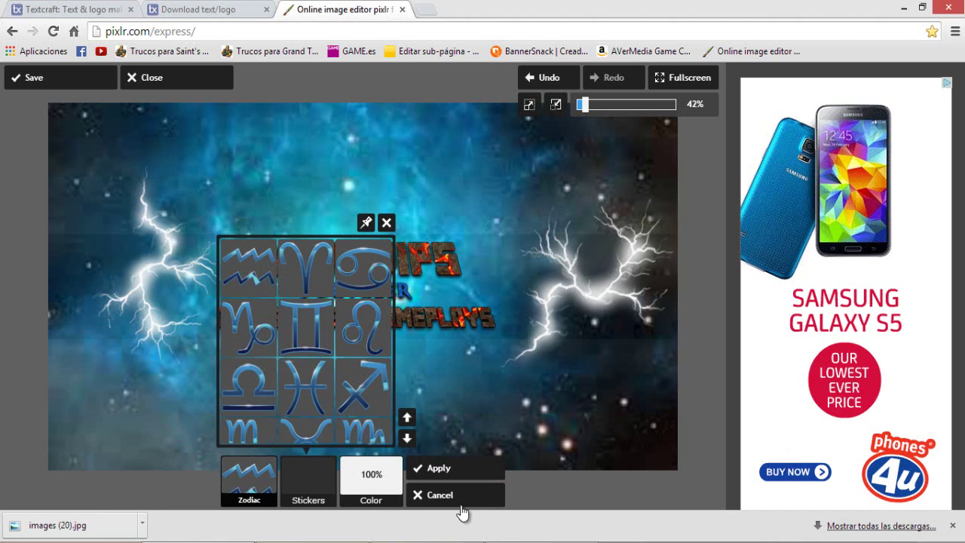
pyautogui.click(445, 496)
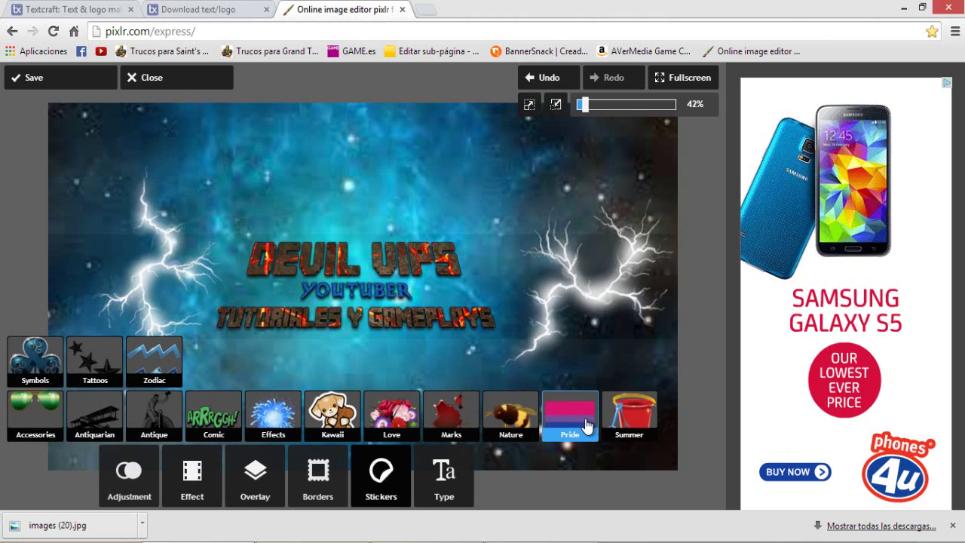
pyautogui.click(476, 412)
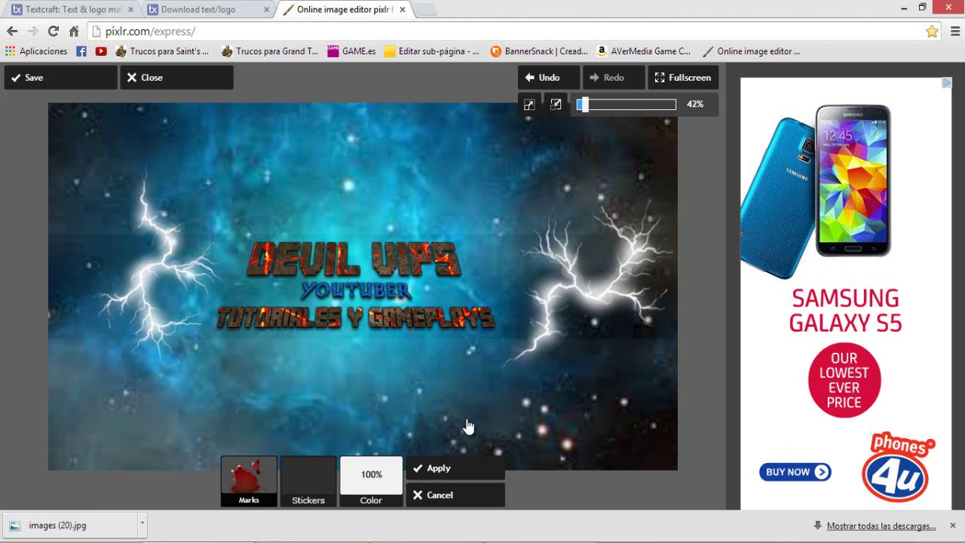
pyautogui.click(324, 490)
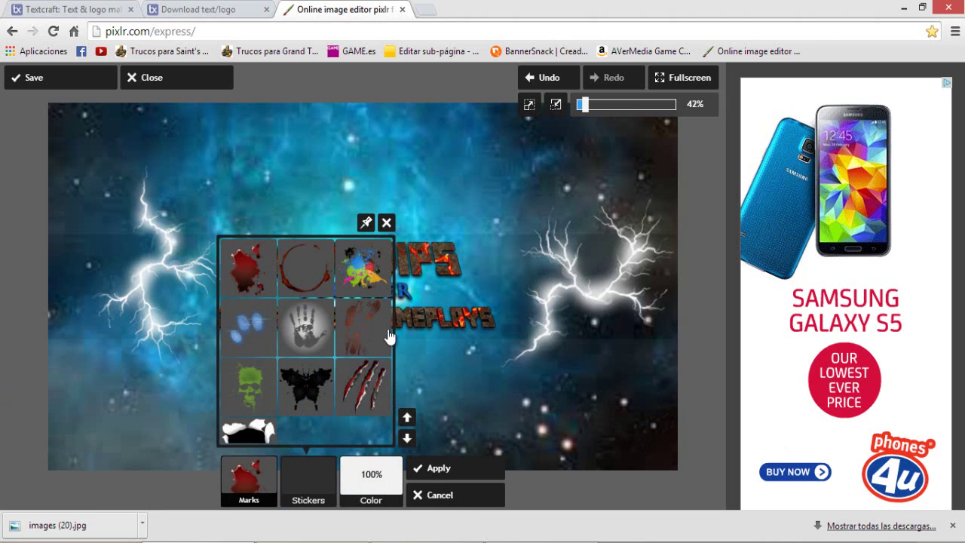
pyautogui.scroll(-2, 309, 385)
pyautogui.scroll(1, 361, 294)
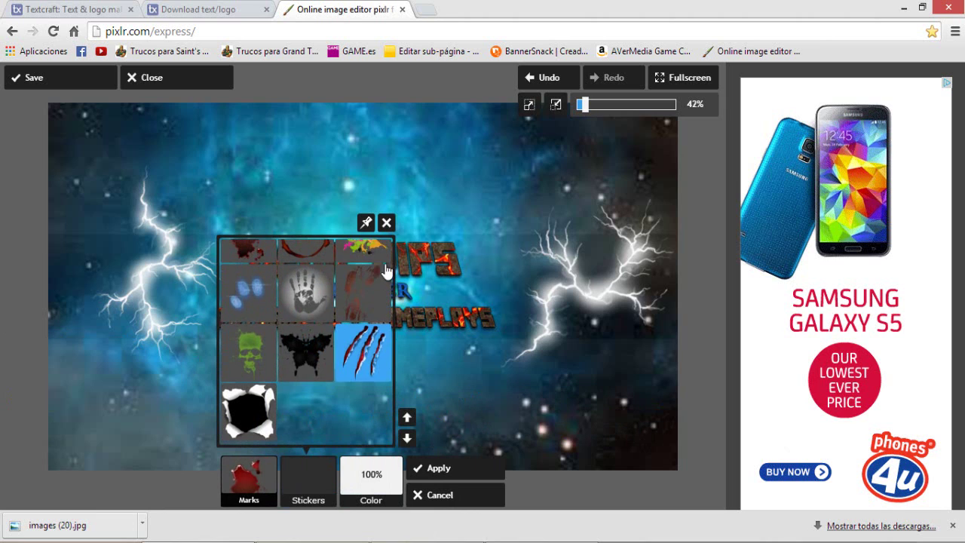
pyautogui.click(249, 413)
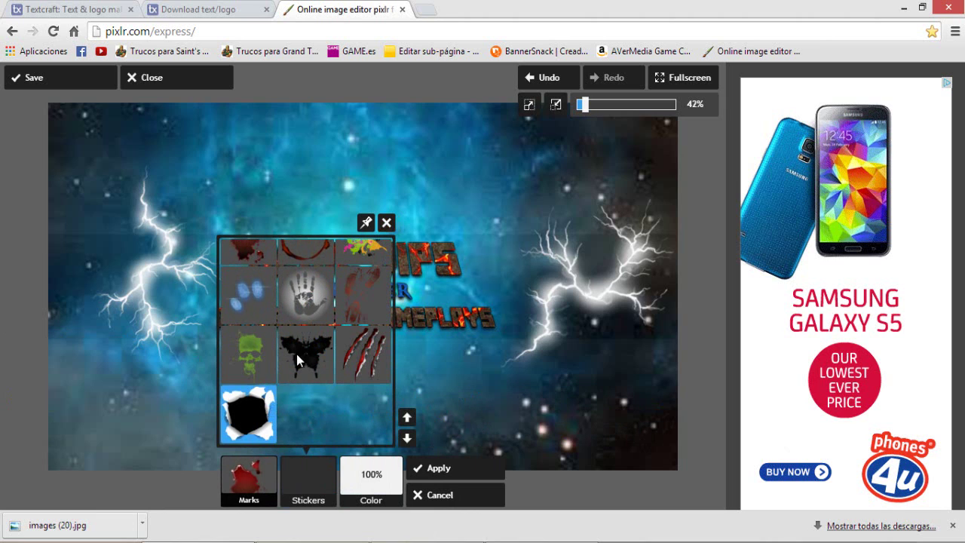
pyautogui.moveTo(224, 251); pyautogui.dragTo(428, 300)
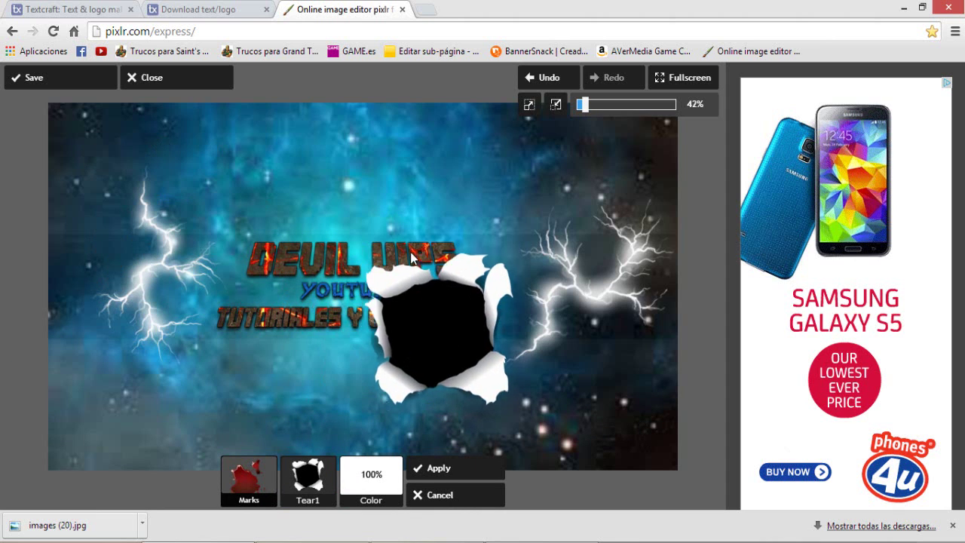
pyautogui.click(440, 494)
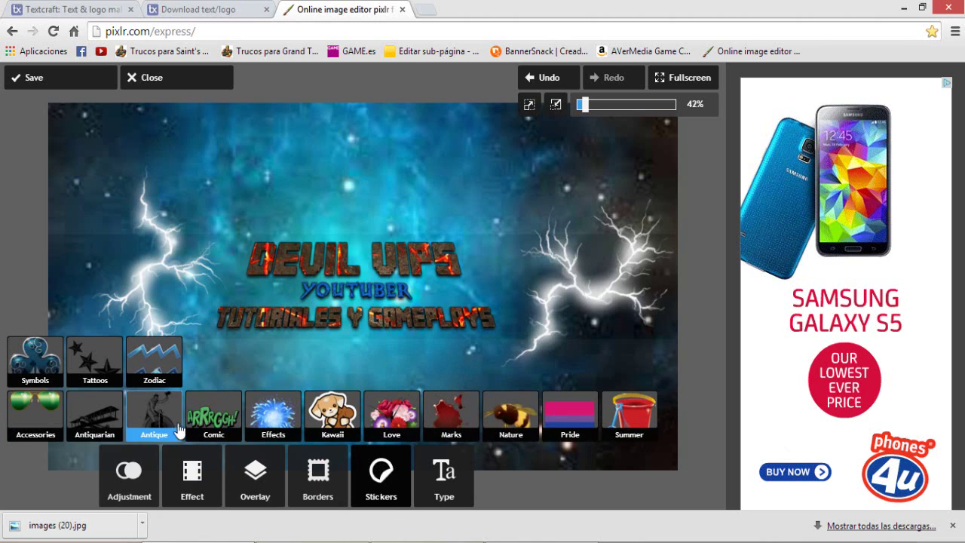
# Try a half-size blue spade sticker from Symbols beside the right bolt, then discard it.
pyautogui.click(57, 374)
pyautogui.click(248, 479)
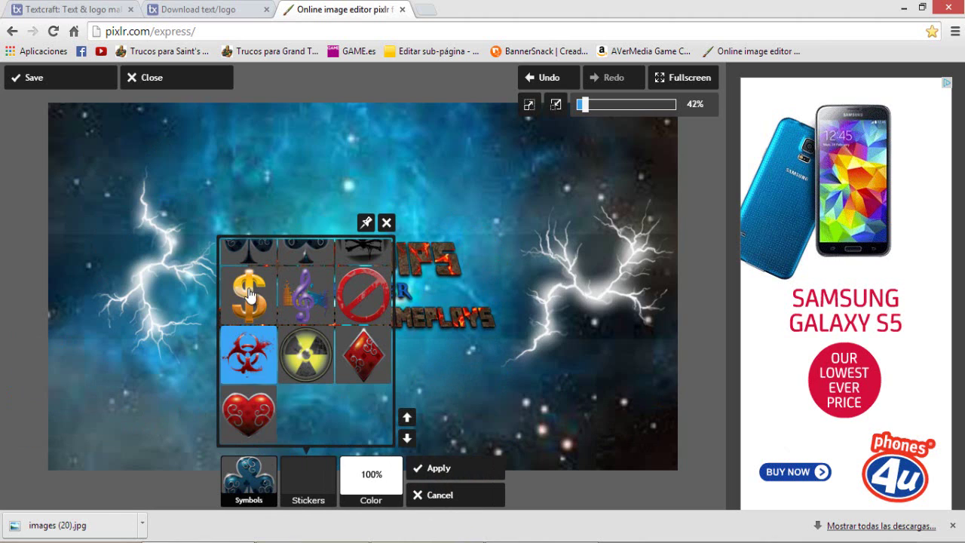
pyautogui.click(407, 417)
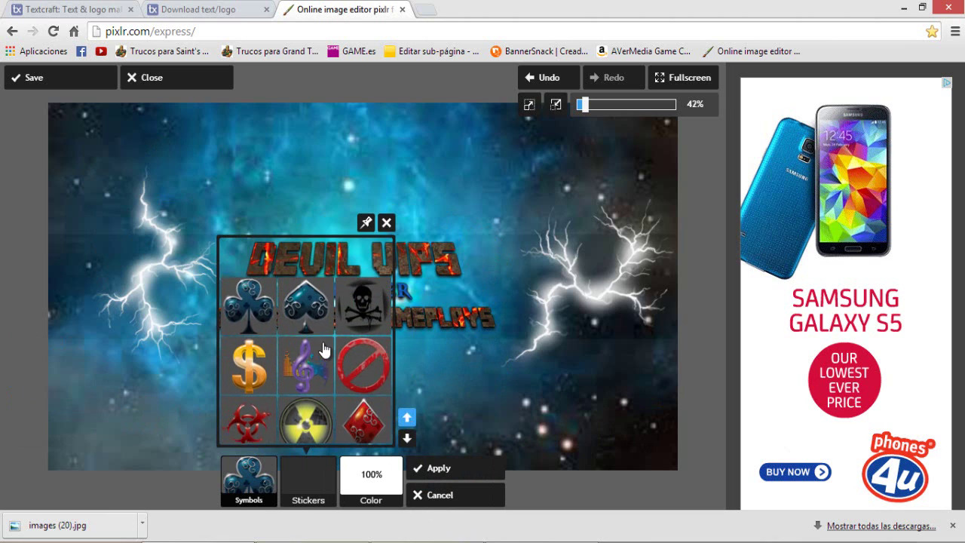
pyautogui.click(310, 267)
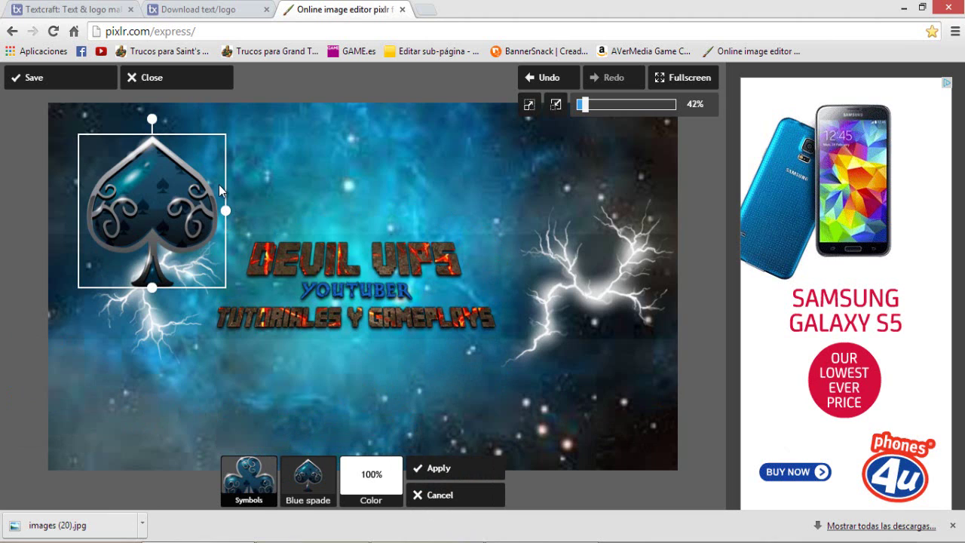
pyautogui.moveTo(225, 210)
pyautogui.mouseDown()
pyautogui.moveTo(159, 211)
pyautogui.moveTo(91, 271)
pyautogui.mouseUp()
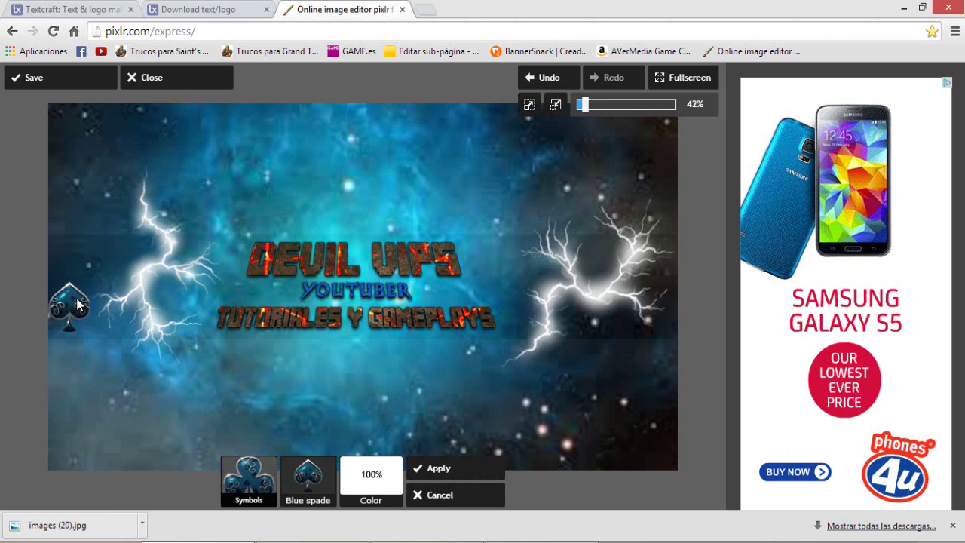
pyautogui.moveTo(76, 298)
pyautogui.mouseDown()
pyautogui.moveTo(584, 322)
pyautogui.moveTo(513, 279)
pyautogui.mouseUp()
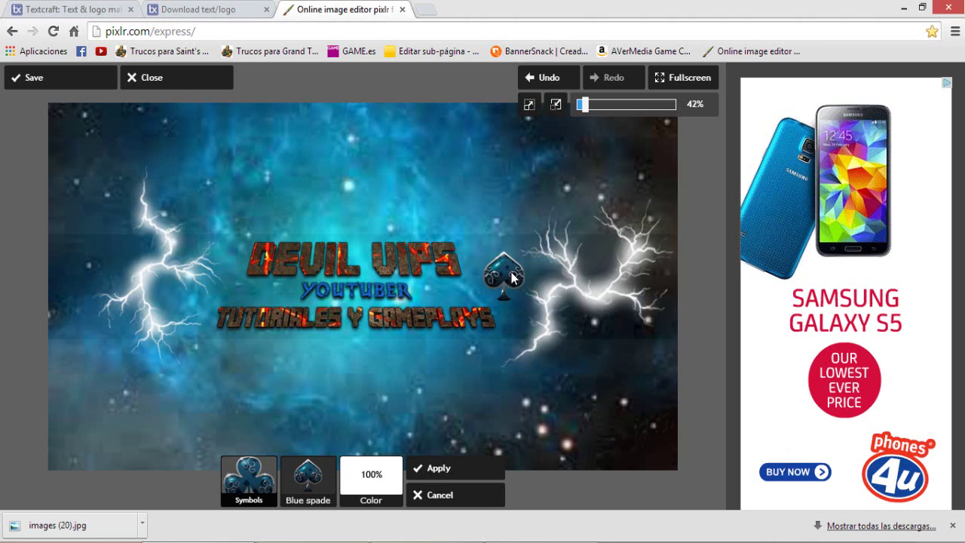
pyautogui.click(433, 495)
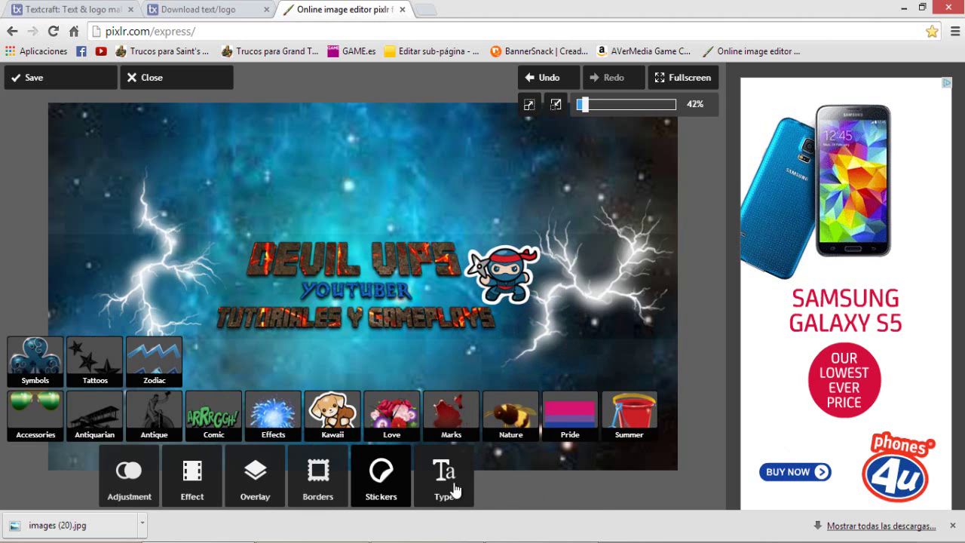
pyautogui.click(346, 476)
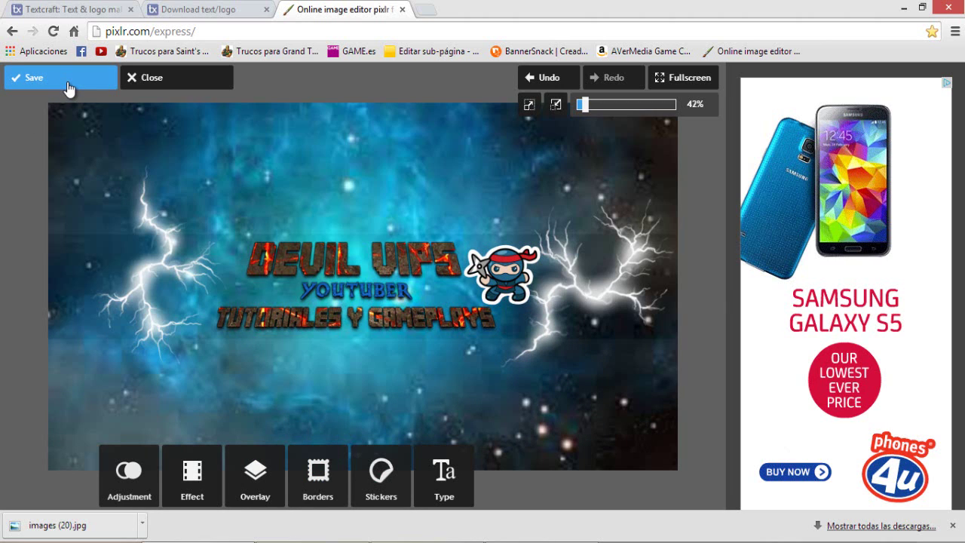
# Set the banner's JPG save quality to 100.
pyautogui.click(44, 79)
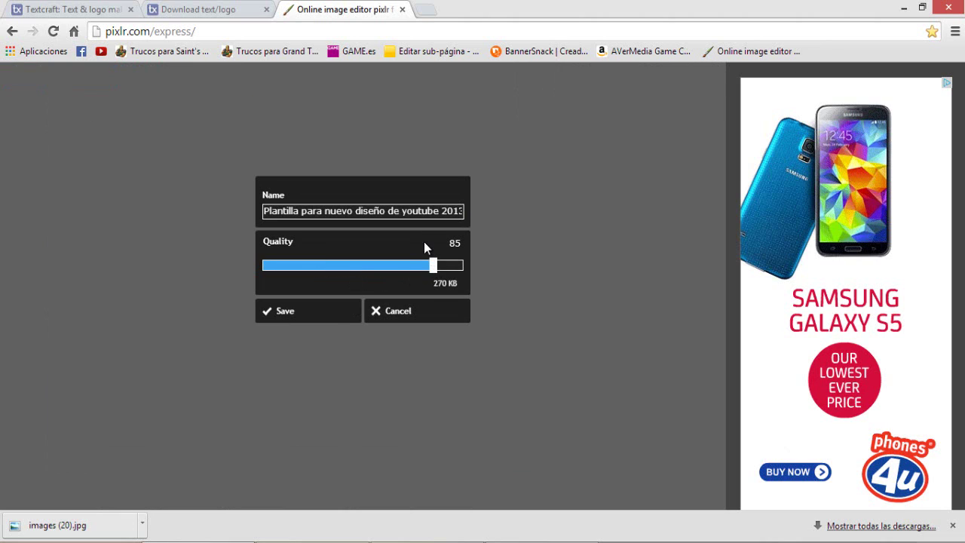
pyautogui.moveTo(443, 268); pyautogui.dragTo(484, 275)
pyautogui.click(338, 313)
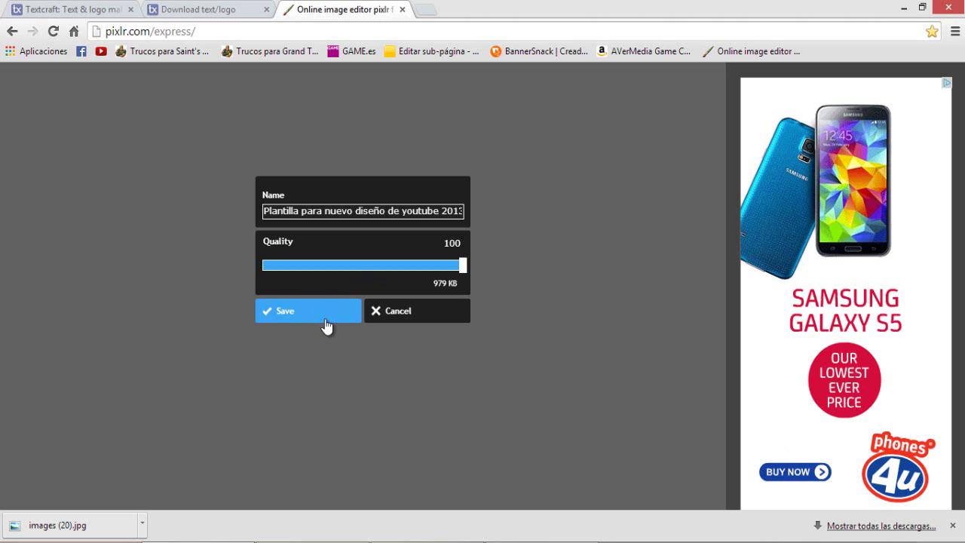
# Name the file 'akpijasljlahd' and save the JPG into the Imágenes folder.
pyautogui.click(339, 211)
pyautogui.doubleClick(339, 211)
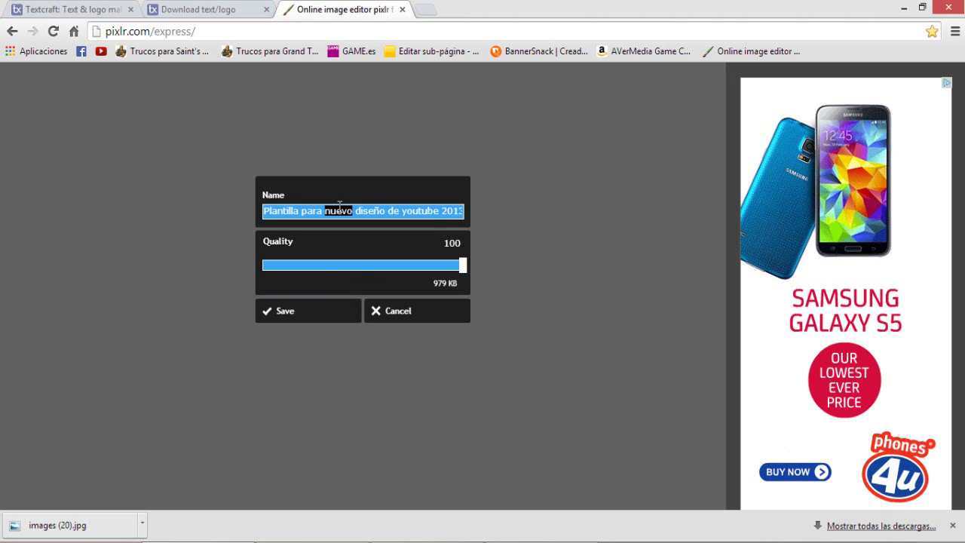
pyautogui.write('akpijasljlahd')
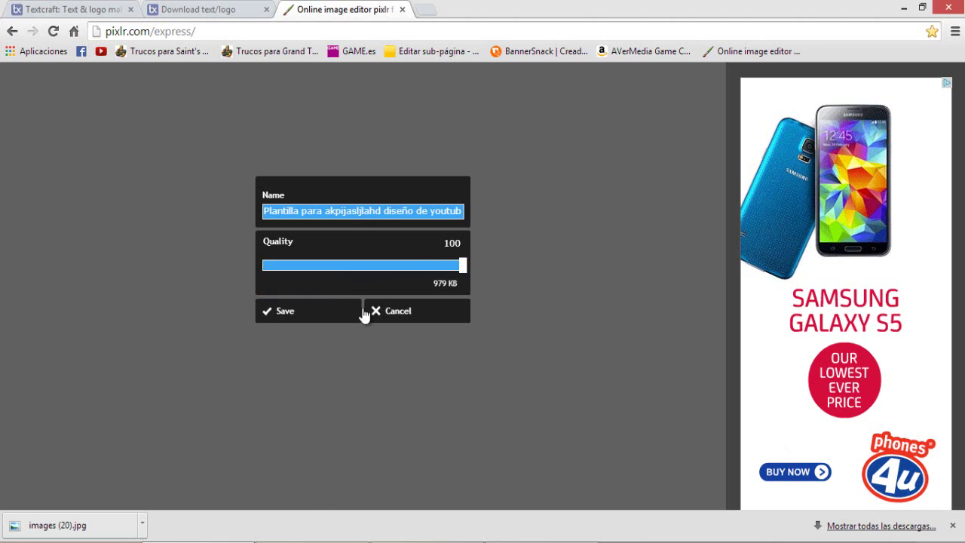
pyautogui.click(318, 315)
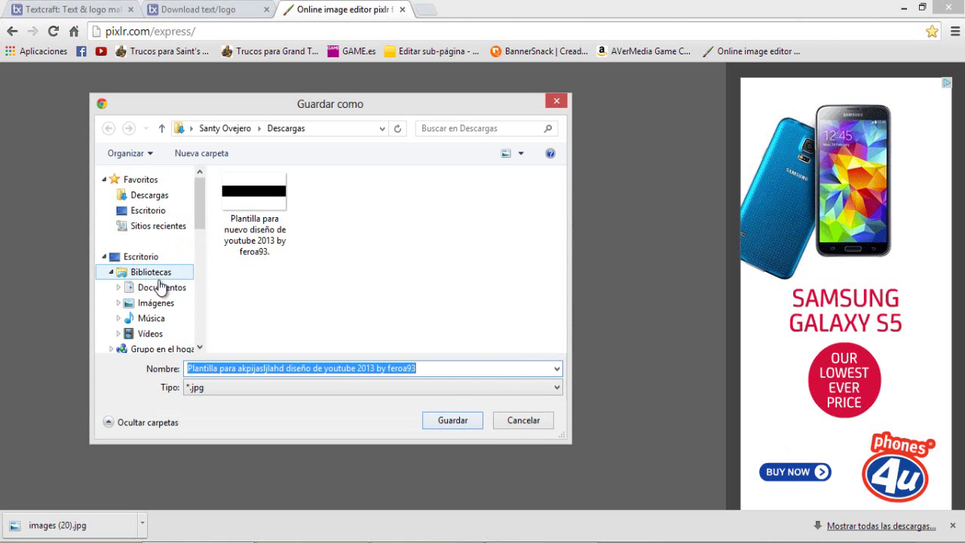
pyautogui.click(160, 303)
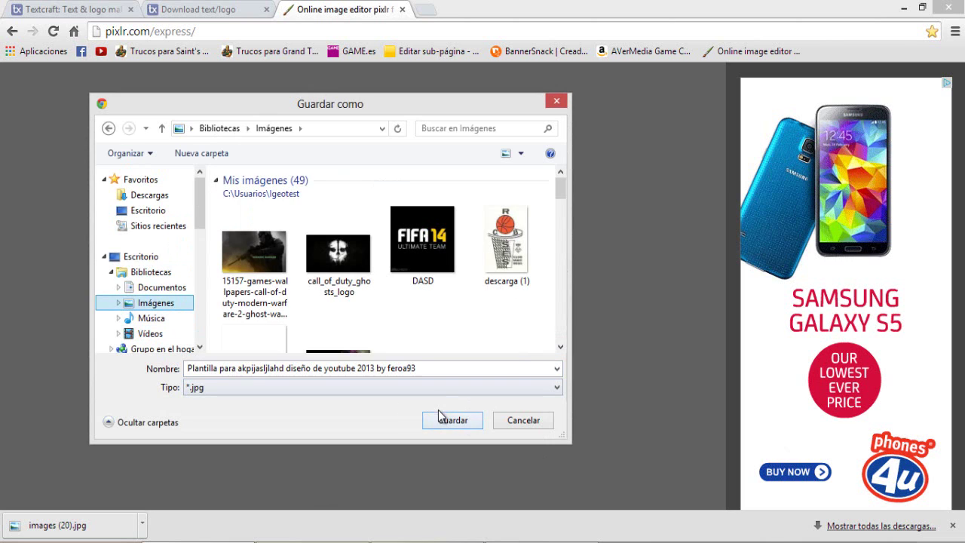
pyautogui.click(445, 420)
pyautogui.click(444, 421)
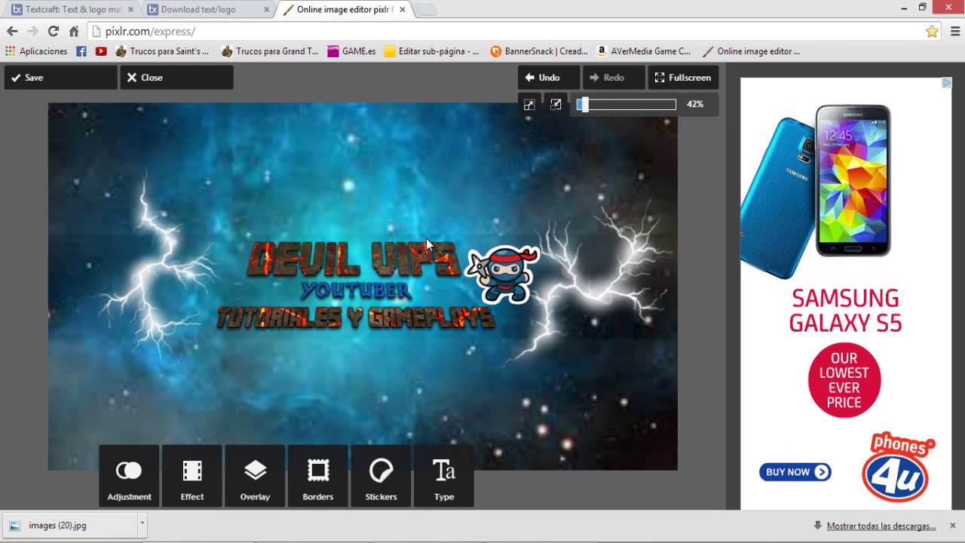
# On the YouTube channel tab, open Editar diseño del canal from the banner's pencil icon.
pyautogui.moveTo(400, 9); pyautogui.dragTo(279, 5)
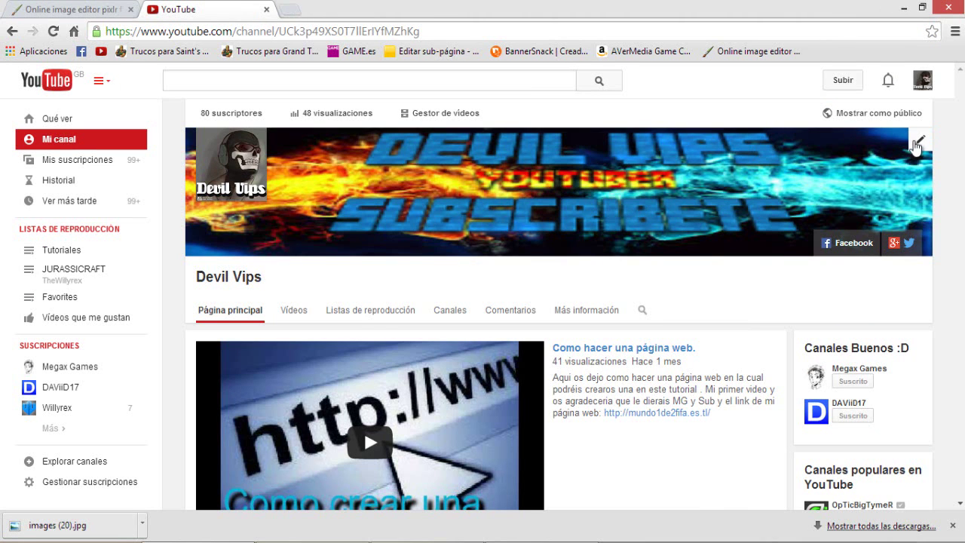
pyautogui.click(918, 144)
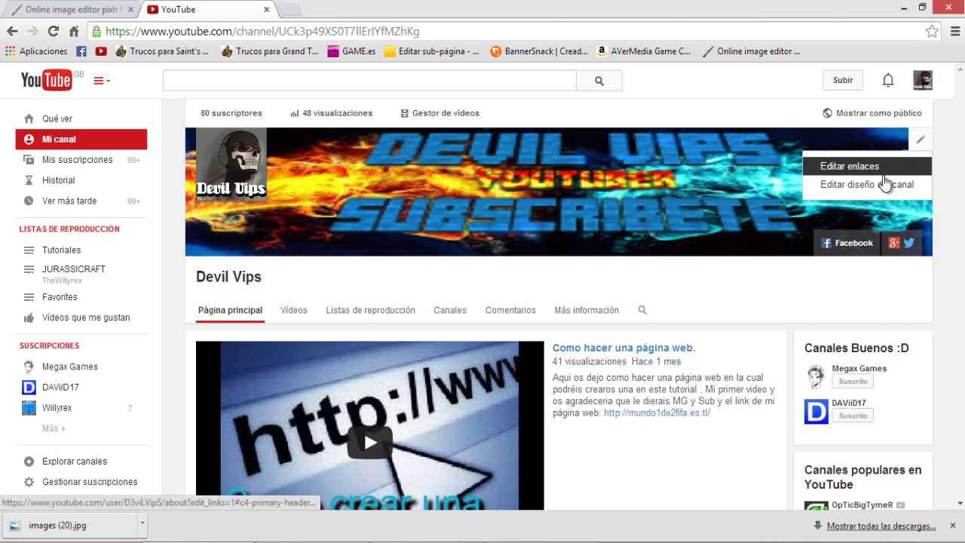
pyautogui.click(884, 187)
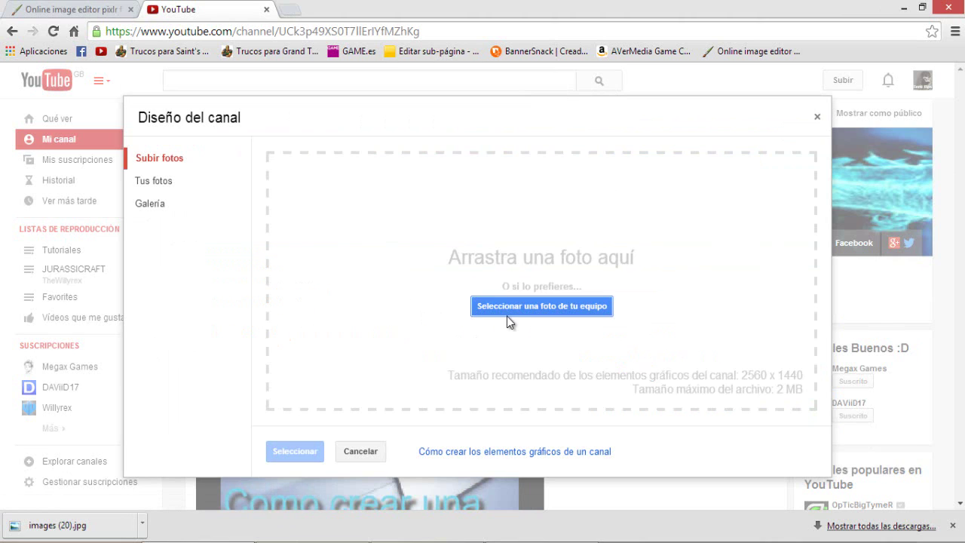
# Upload the saved Plantilla JPG from Imágenes as the new channel art image.
pyautogui.click(509, 305)
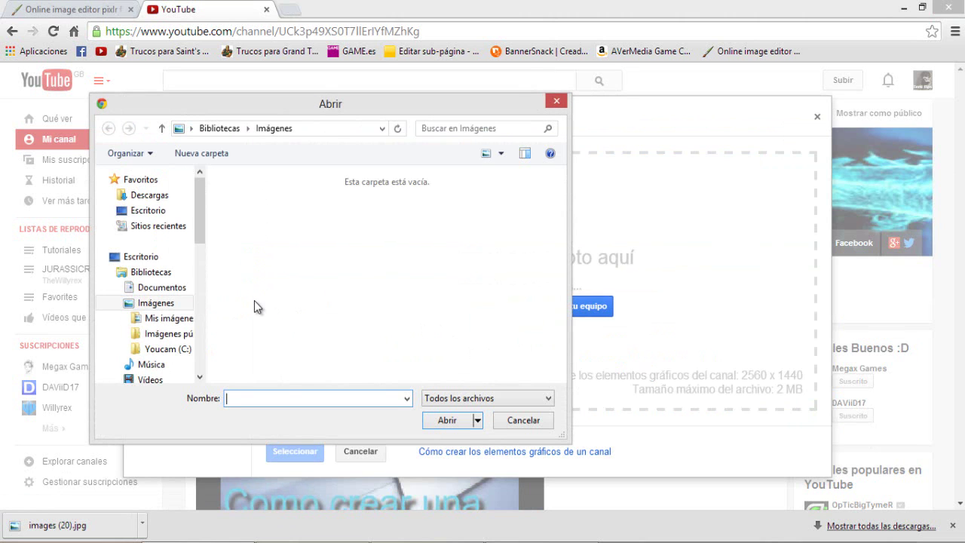
pyautogui.moveTo(556, 195); pyautogui.dragTo(560, 317)
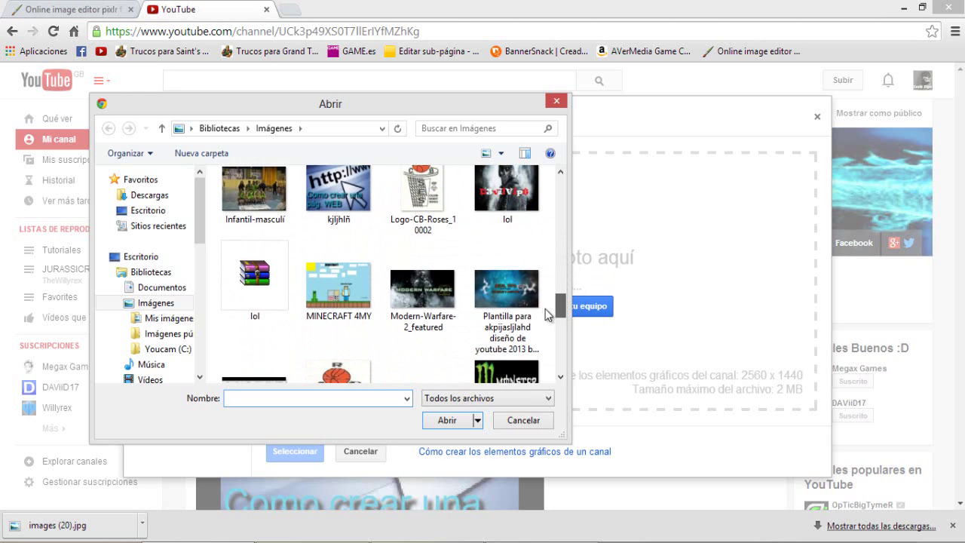
pyautogui.click(530, 300)
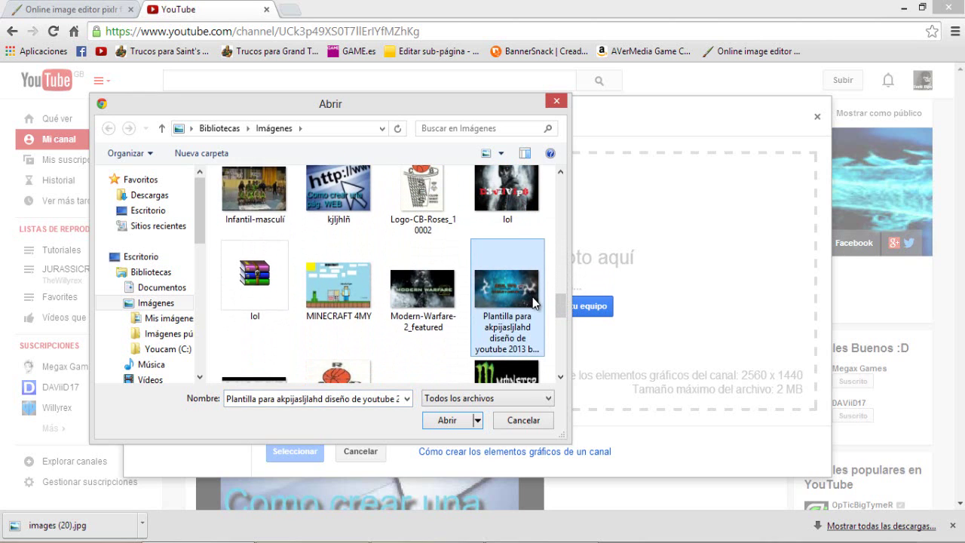
pyautogui.doubleClick(533, 301)
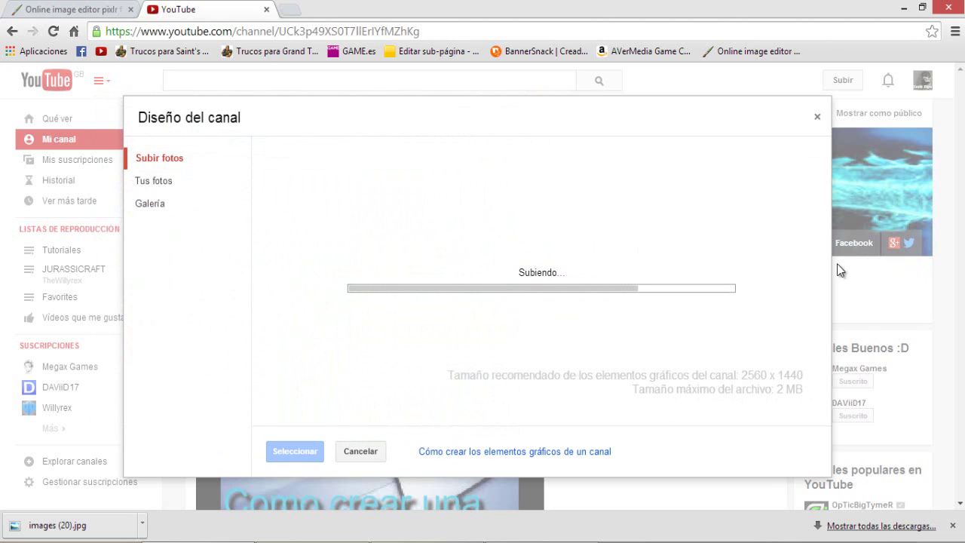
pyautogui.click(953, 525)
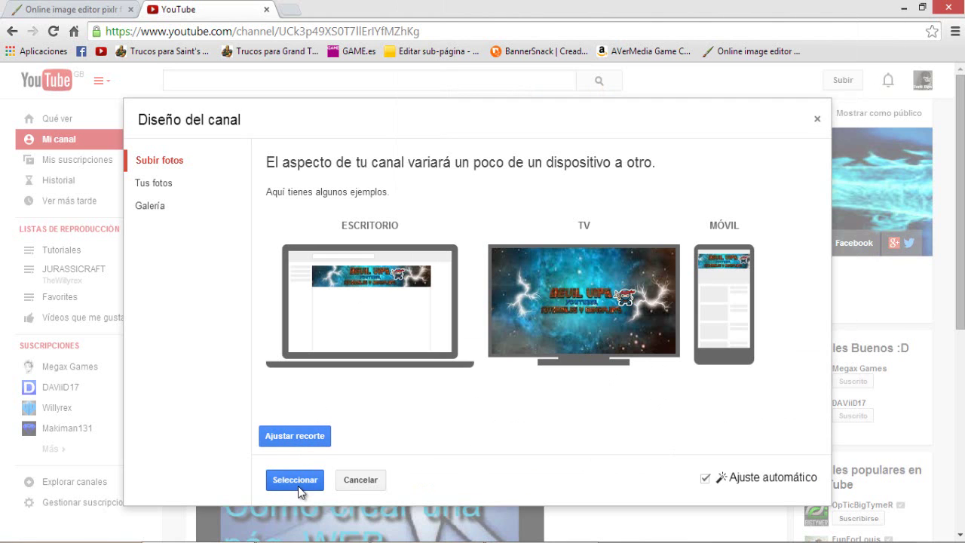
# Confirm the uploaded Devil Vips nebula banner with Seleccionar.
pyautogui.click(297, 483)
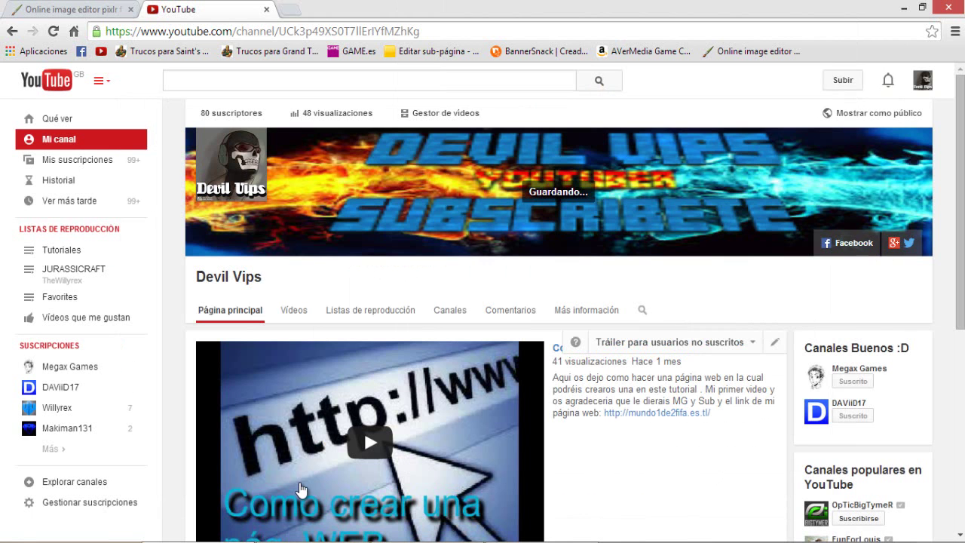